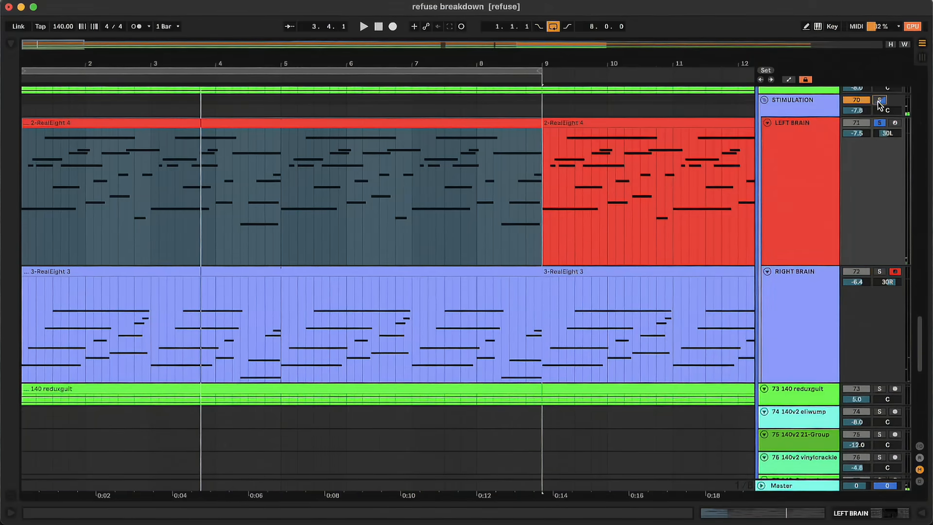
Solo the STIMULATION group and control playback to audition its LEFT BRAIN and RIGHT BRAIN parts together.
left_click(879, 102)
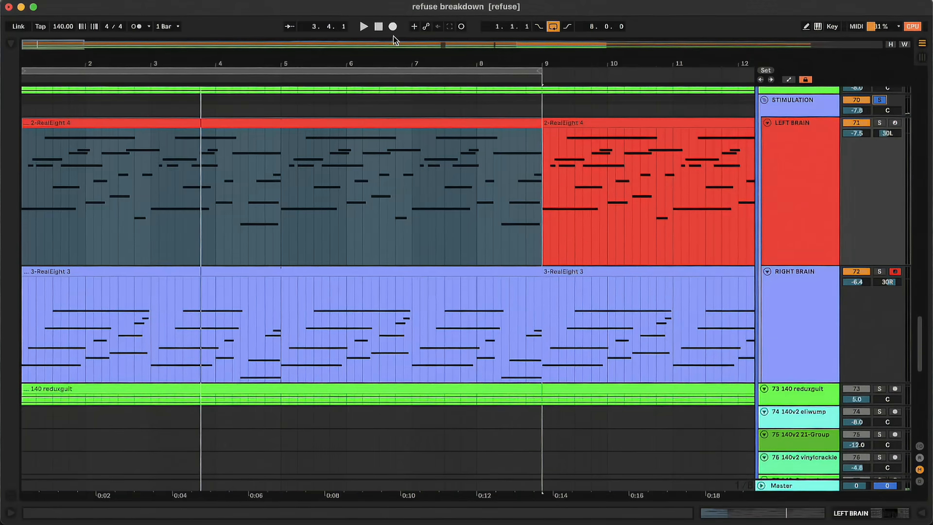
left_click(379, 26)
key("space")
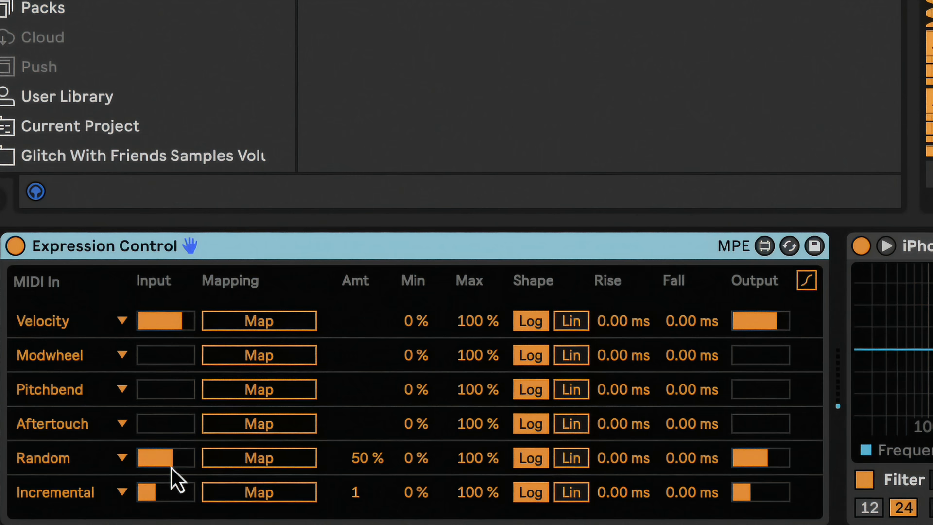
Map the Random source in Expression Control to the sampler's Transp control.
left_click(279, 466)
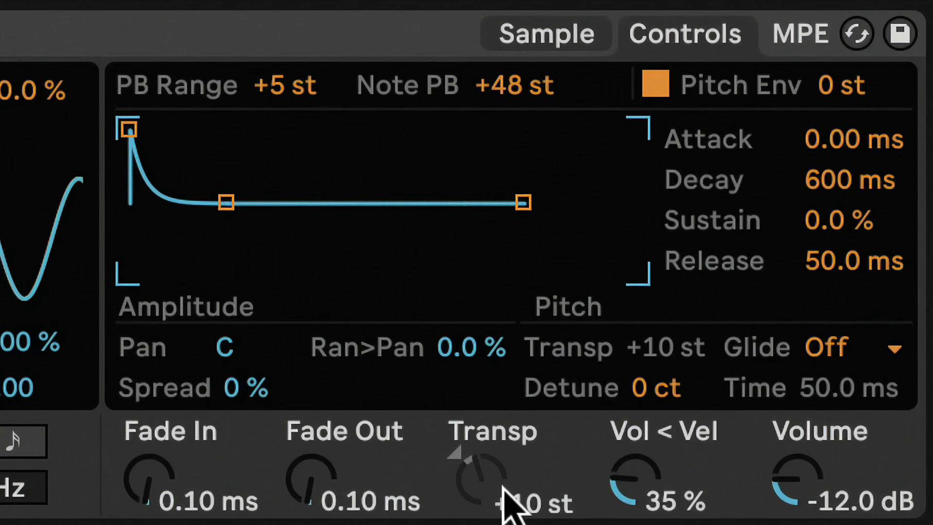
left_click_drag(469, 363, 475, 331)
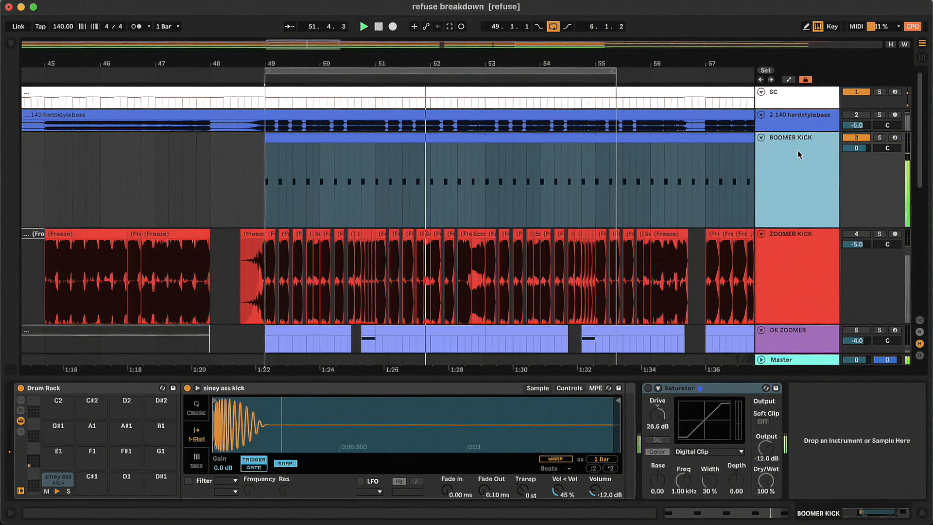
Compare the two kicks by auditioning ZOOMER KICK with BOOMER KICK muted, and restore BOOMER KICK as the active one.
left_click(858, 138)
left_click(865, 234)
key("space")
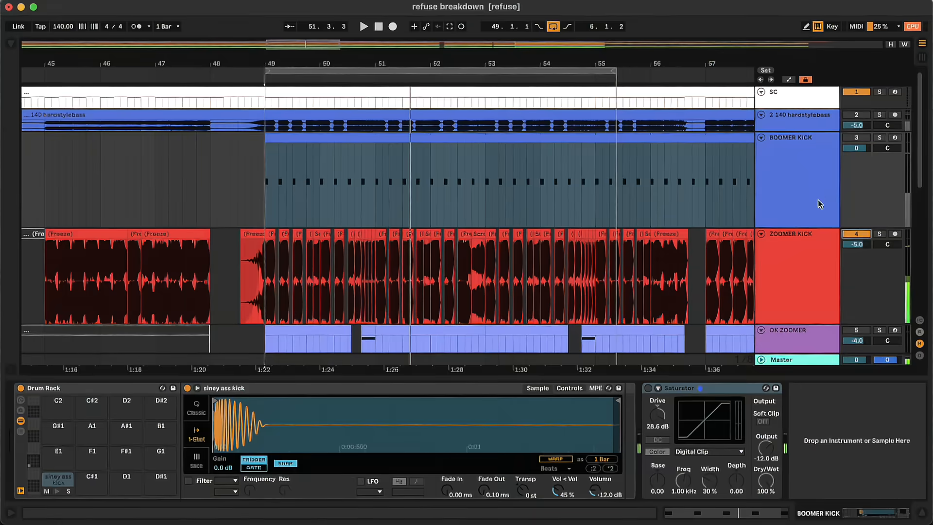
left_click(820, 204)
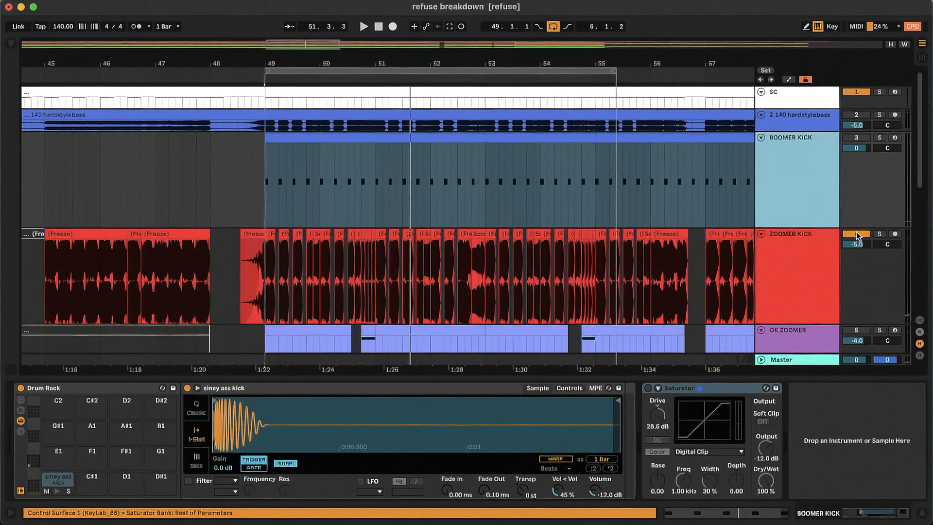
left_click(857, 235)
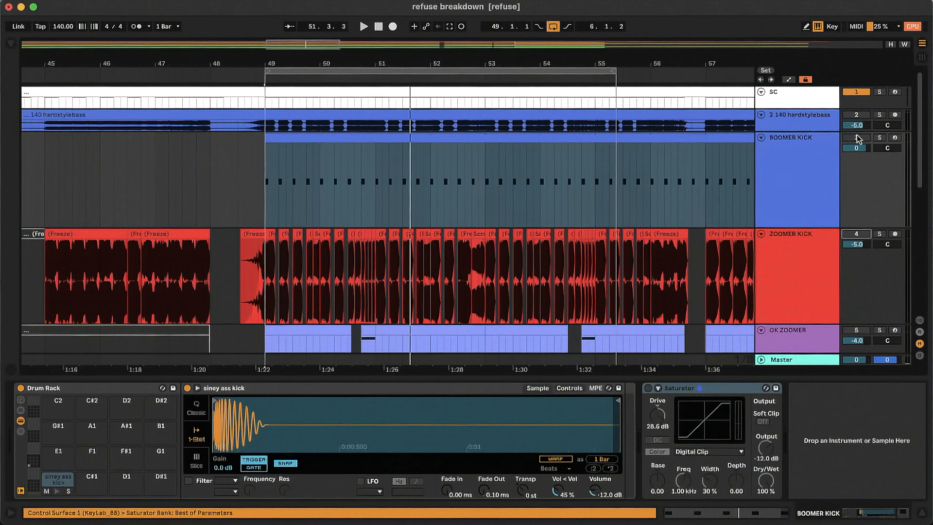
Turn on the Saturator on the BOOMER KICK track.
left_click(820, 162)
left_click(650, 389)
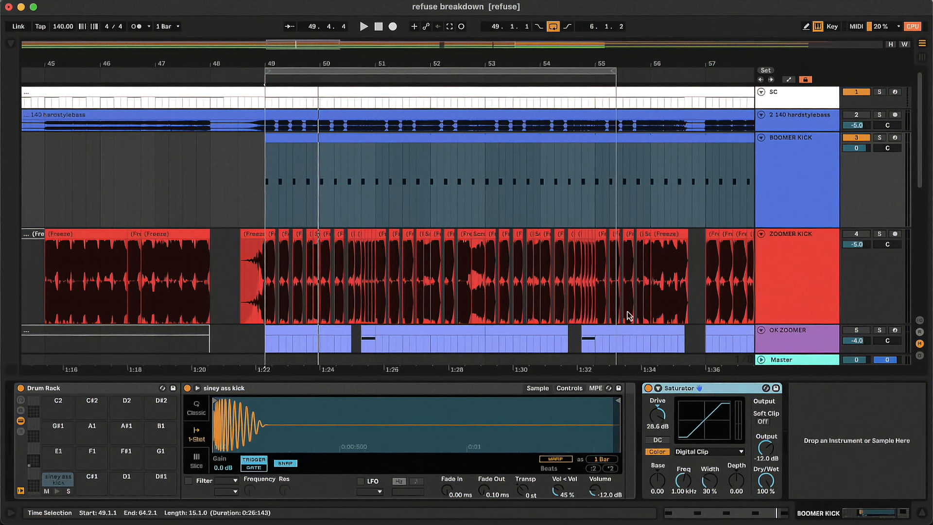
Activate and solo the OK ZOOMER track and open its Serum plug-in window.
scroll(841, 279, "down", 3)
left_click(851, 266)
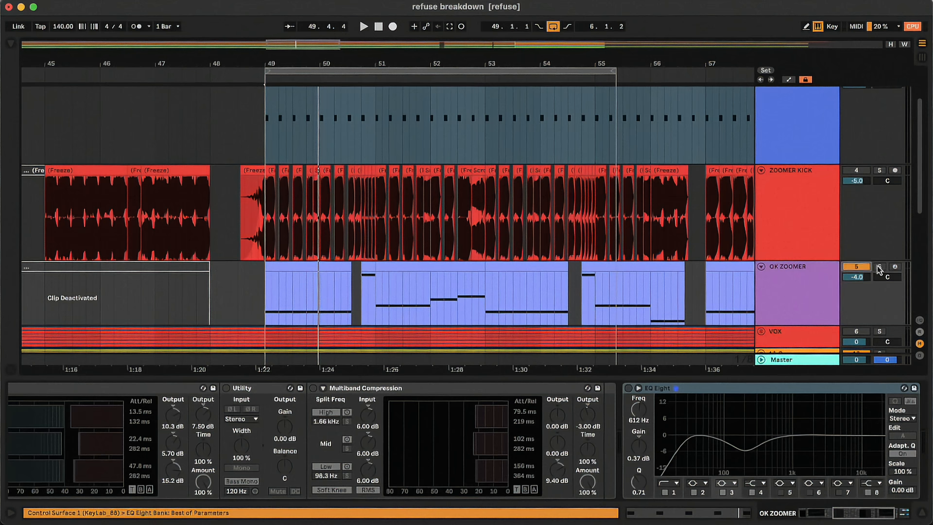
left_click_drag(856, 517, 821, 514)
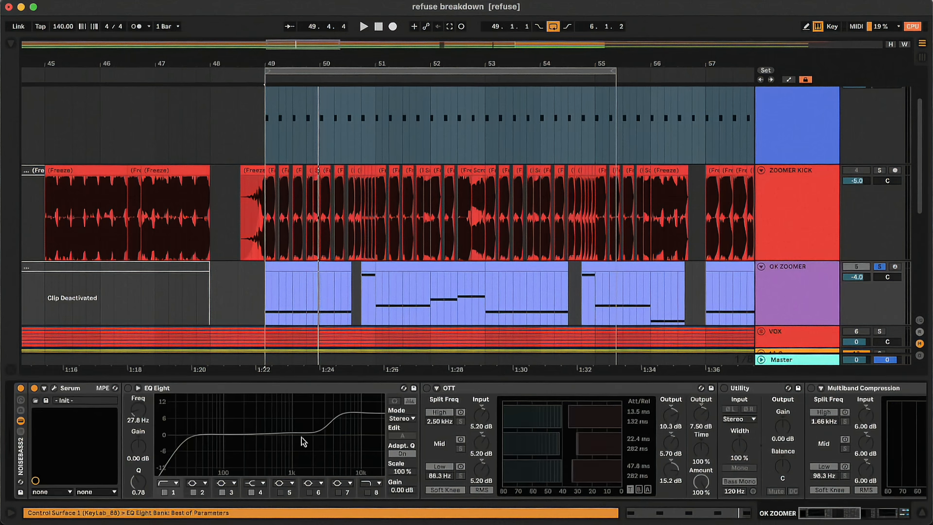
left_click(55, 389)
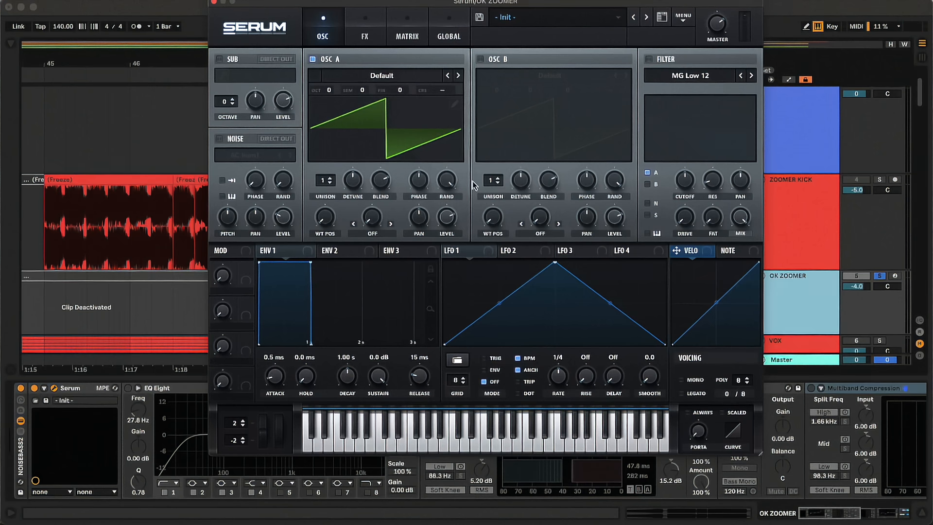
Load the Analog wavetable Basic Shapes into oscillator A and assign LFO 1 to its level at 100.
left_click(397, 76)
mouse_move(380, 94)
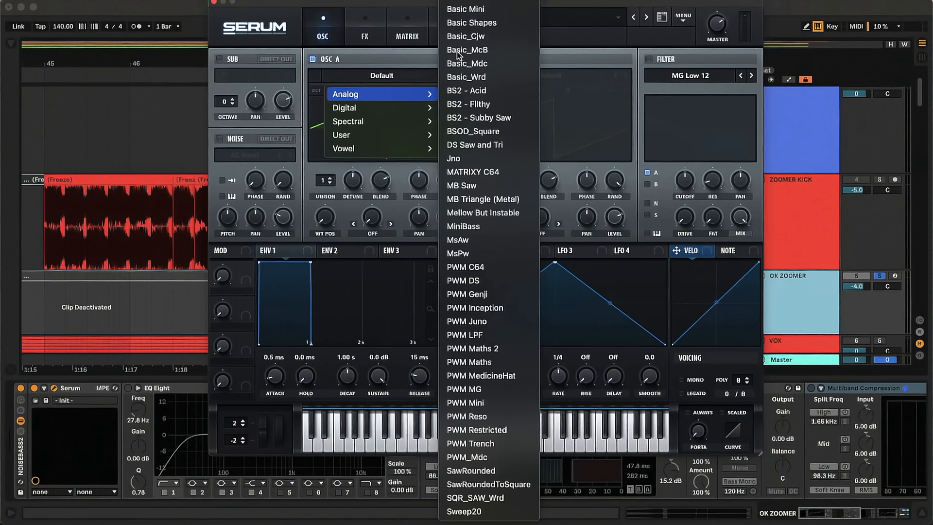
left_click(503, 23)
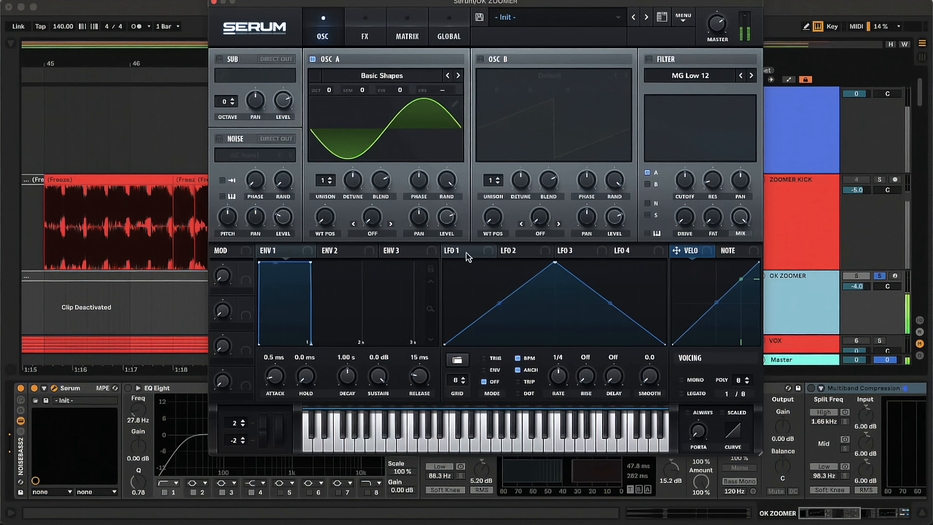
left_click_drag(466, 252, 448, 220)
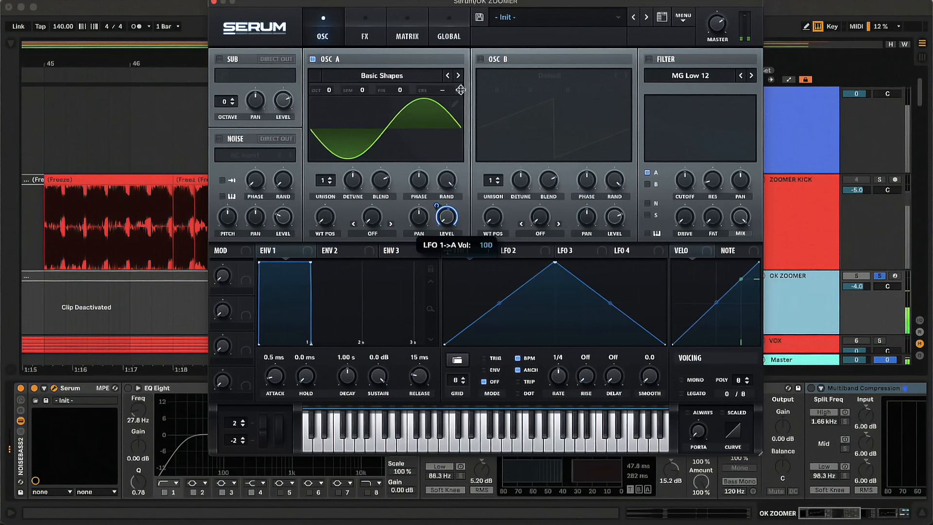
Shape LFO 1 to start at full level, hold high and curve down to zero about four fifths through the cycle.
left_click_drag(556, 263, 445, 238)
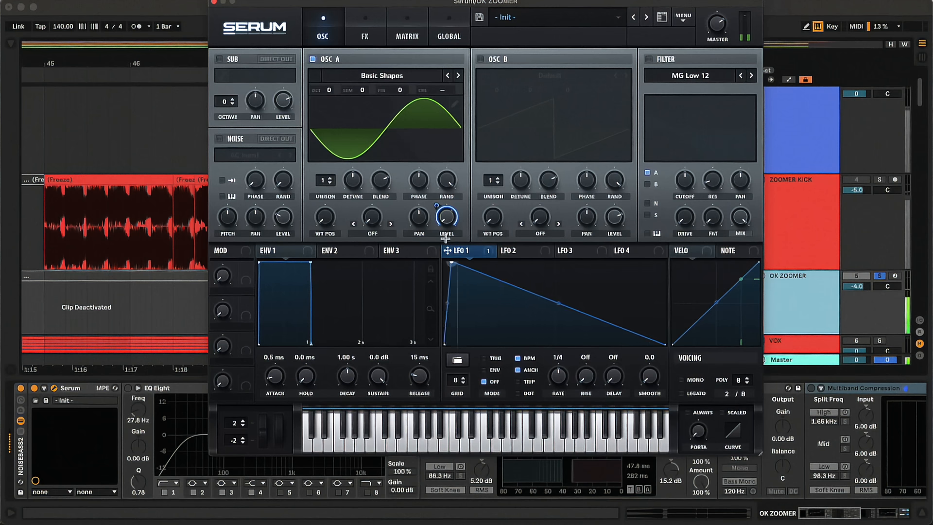
double_click(629, 332)
left_click_drag(628, 332, 623, 344)
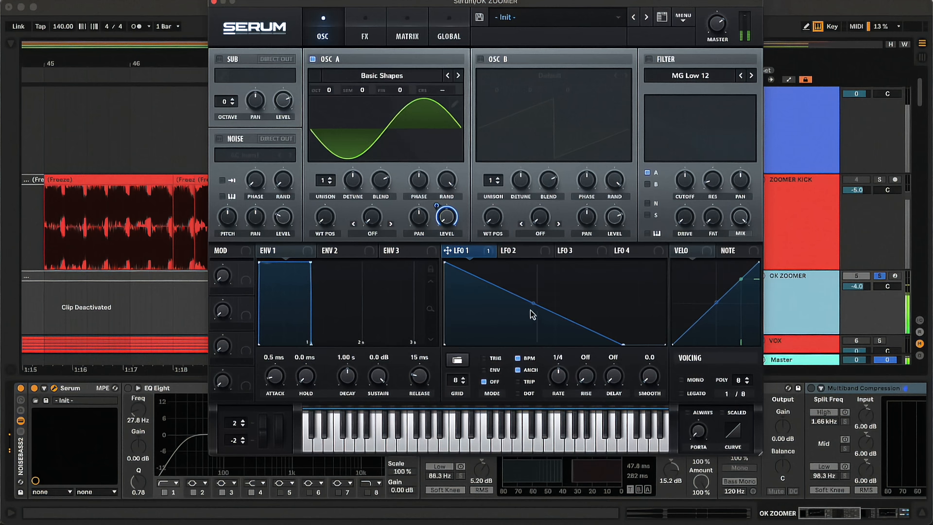
left_click_drag(531, 310, 541, 268)
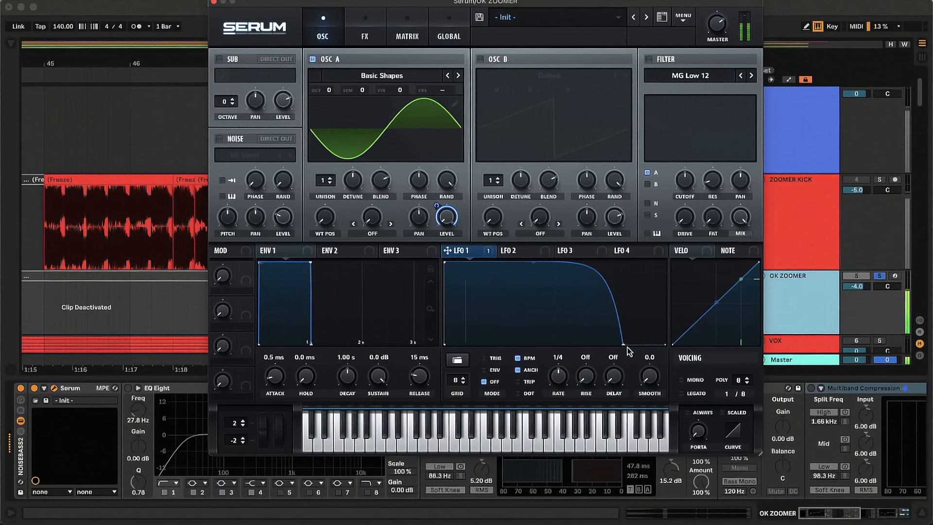
Assign LFO 2 to oscillator A's coarse pitch (CRS) and shape it as a steep decay from full level to zero.
left_click(519, 252)
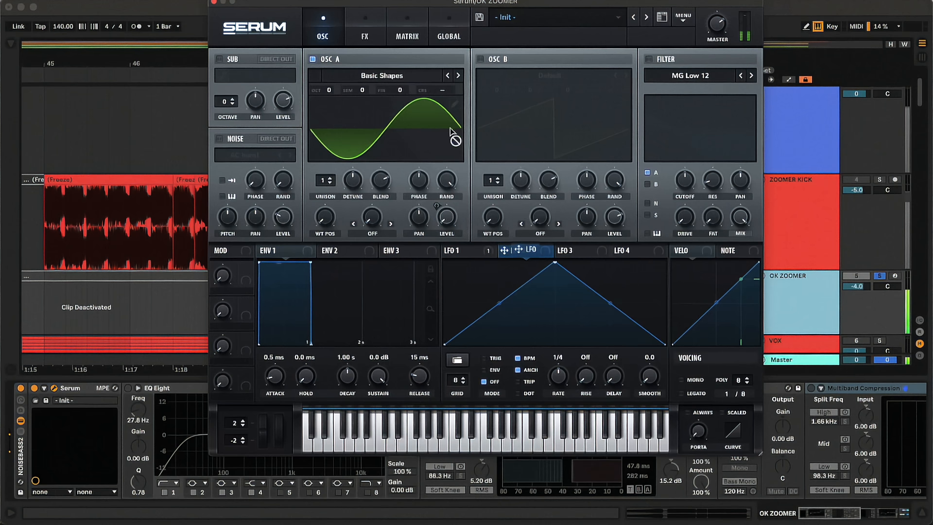
left_click_drag(450, 128, 445, 91)
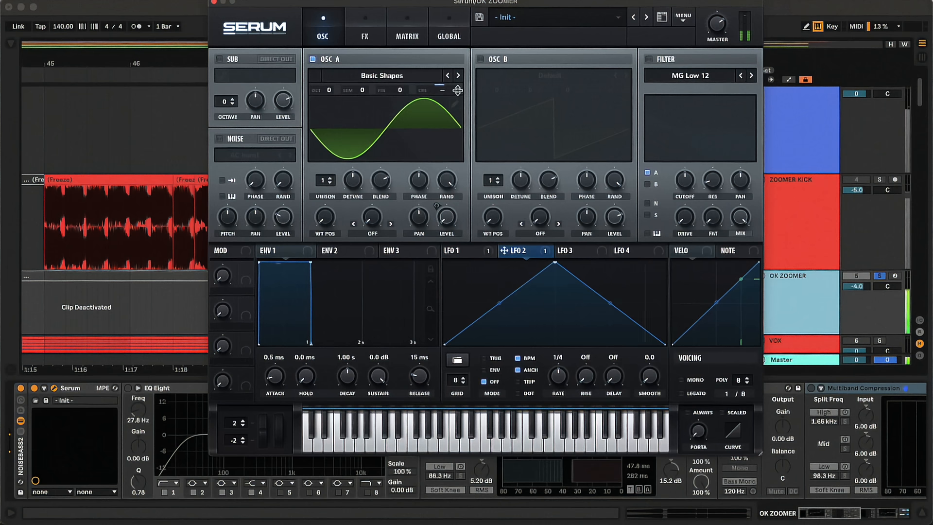
left_click(457, 91, "alt+shift")
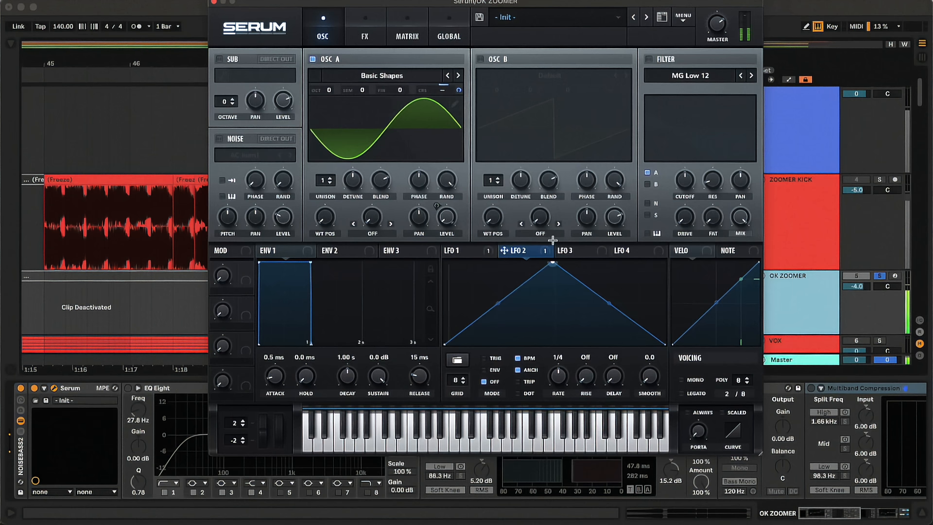
left_click_drag(554, 240, 415, 238)
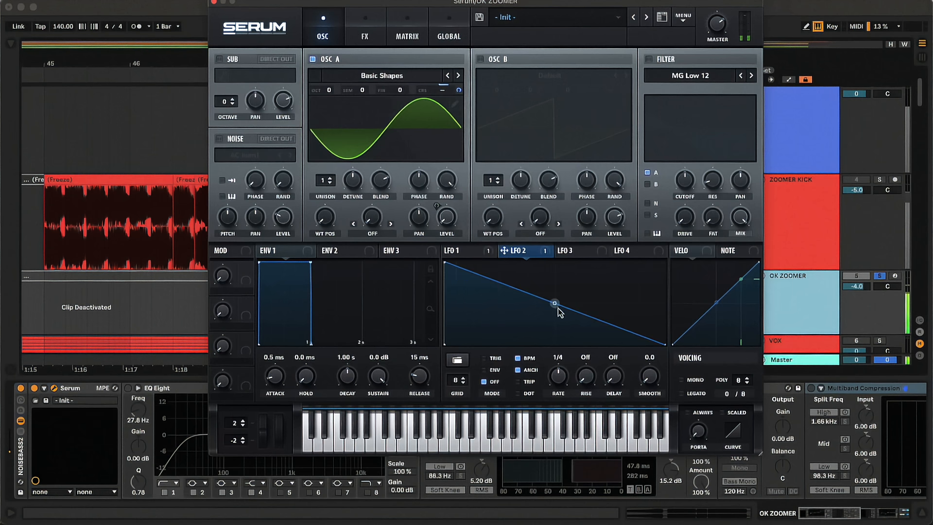
left_click_drag(558, 310, 549, 337)
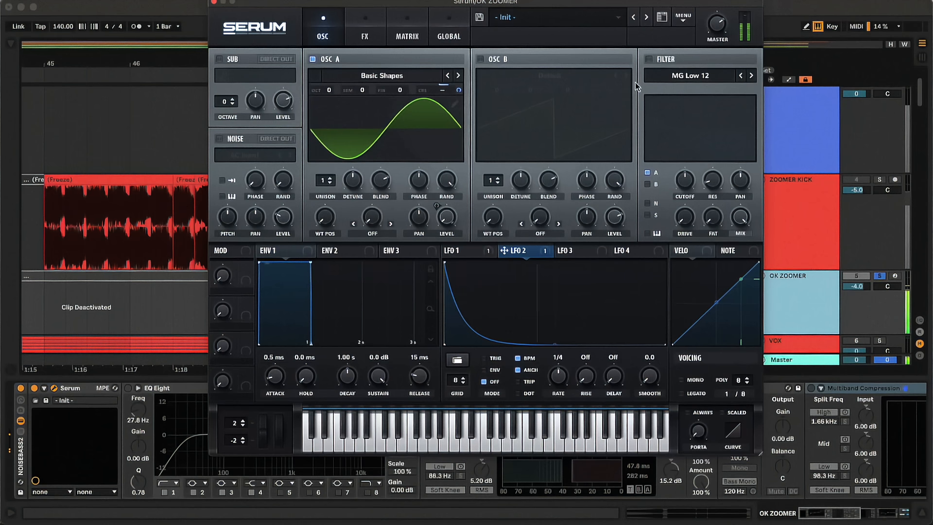
Enable the MG Low 12 filter with a lowered cutoff and assign LFO 1 to modulate that cutoff.
left_click(649, 59)
left_click_drag(685, 217, 687, 239)
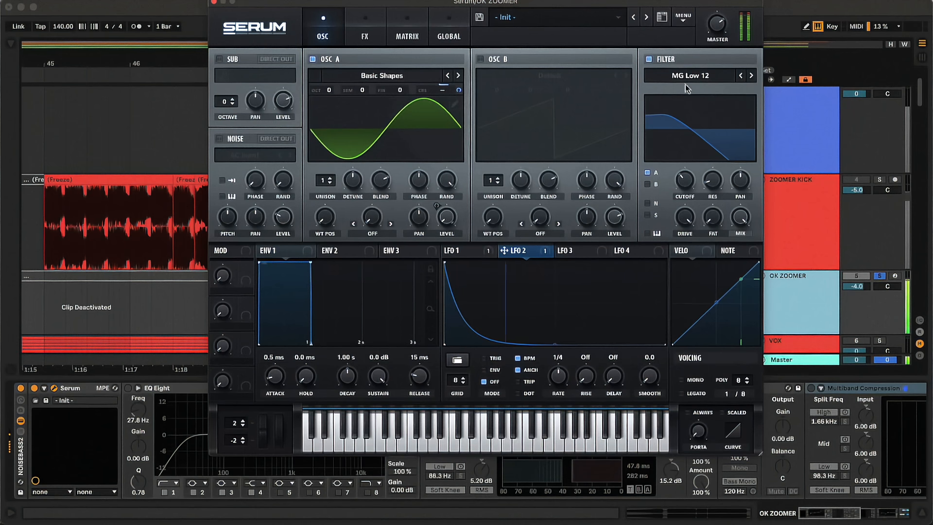
left_click(494, 253)
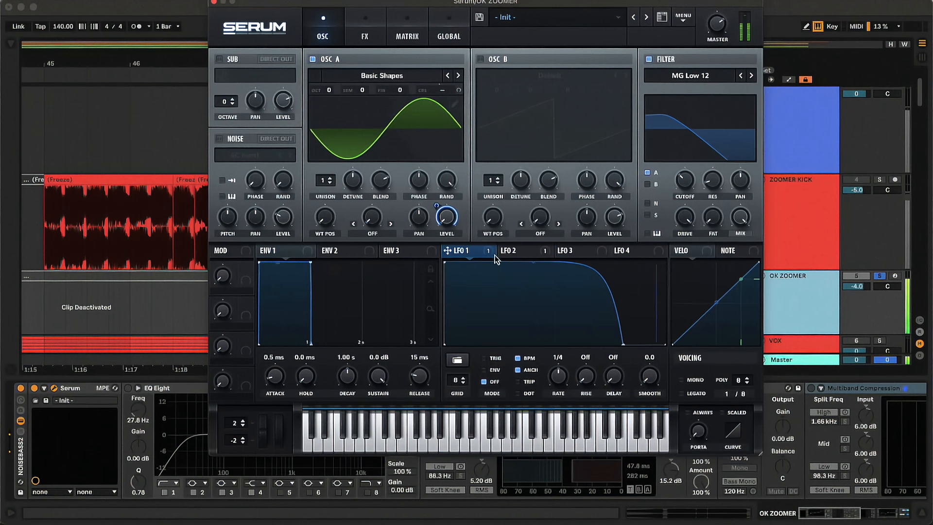
left_click_drag(624, 220, 685, 181)
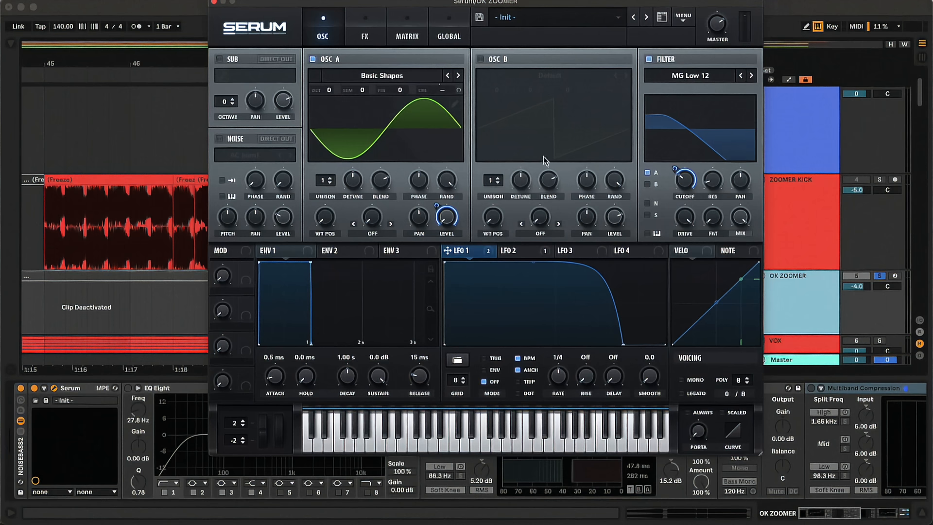
Open oscillator A's wavetable for editing.
left_click(454, 105)
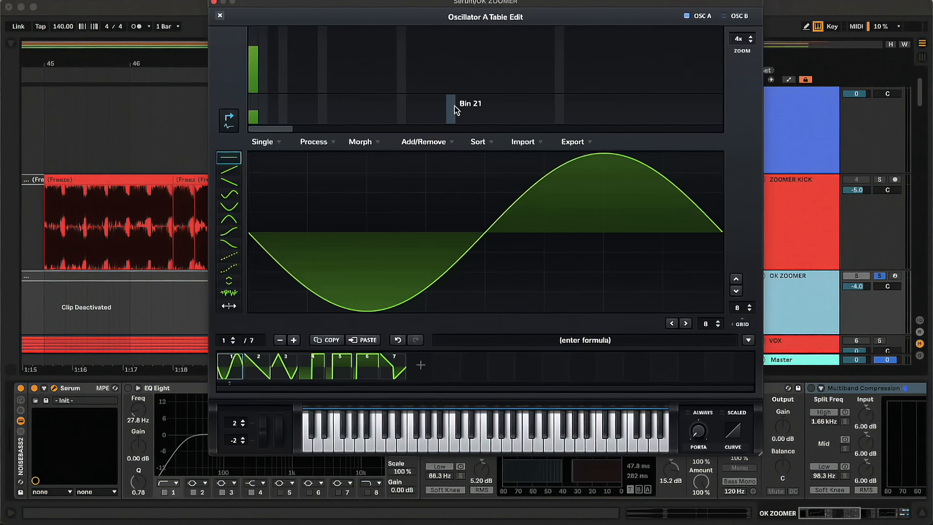
Try harmonics at bins 3, 5, 12 and 14 in frame 1, and clear them back to bin 1 at full level.
left_click(274, 71)
left_click(293, 70)
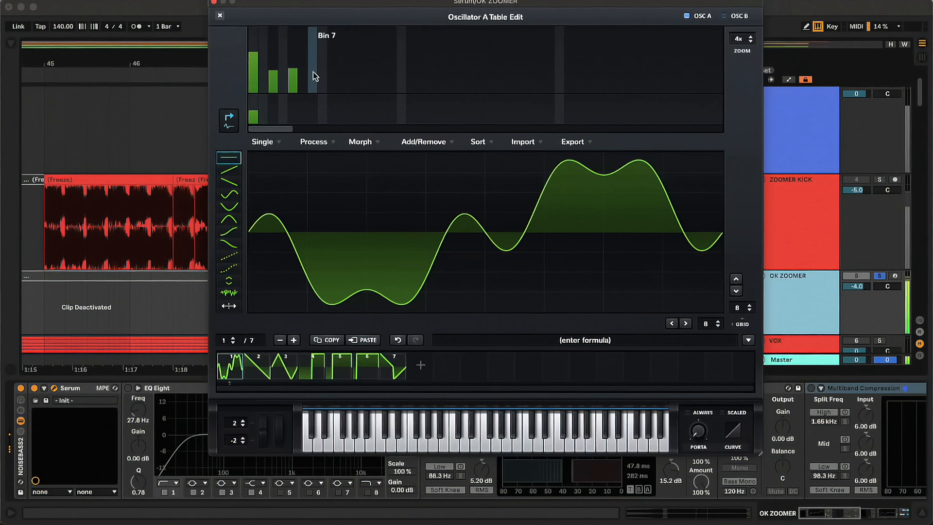
mouse_move(293, 63)
left_mouse_down()
mouse_move(294, 43)
mouse_move(293, 86)
mouse_move(276, 71)
left_mouse_up()
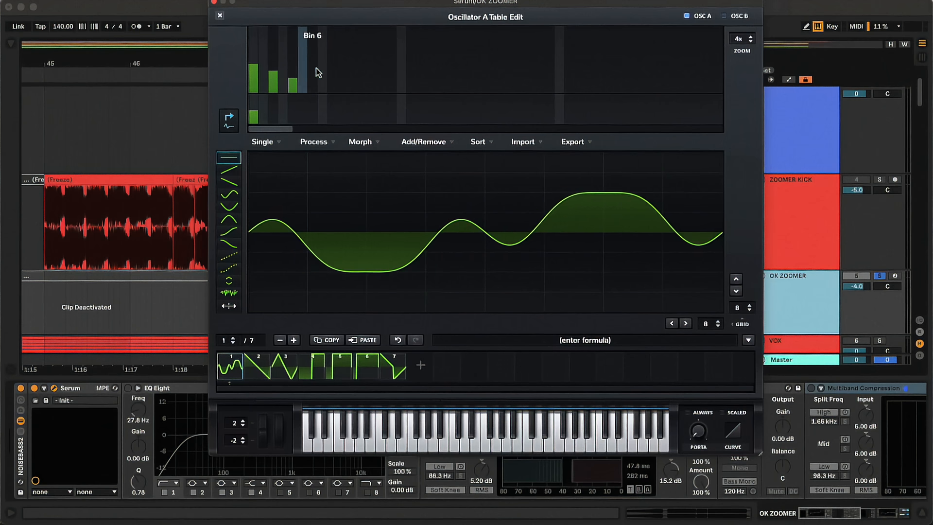
left_click(362, 64)
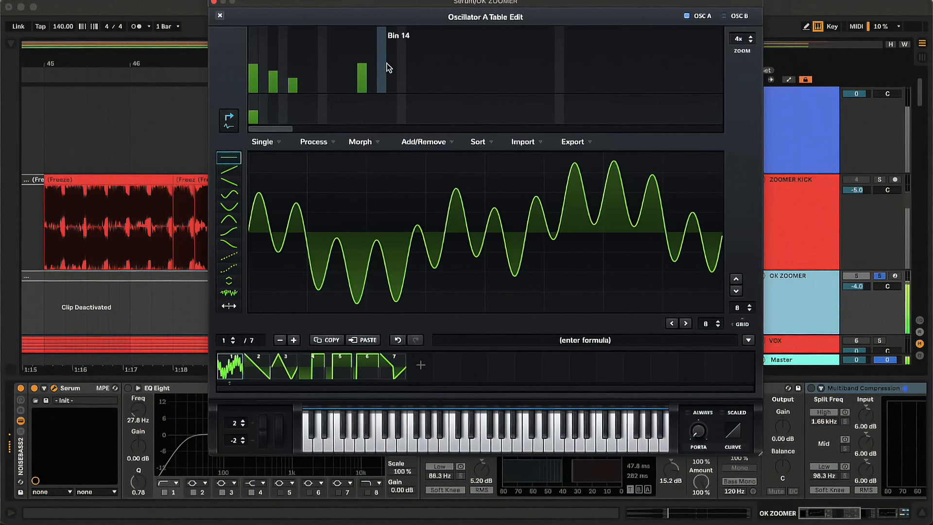
left_click(384, 62)
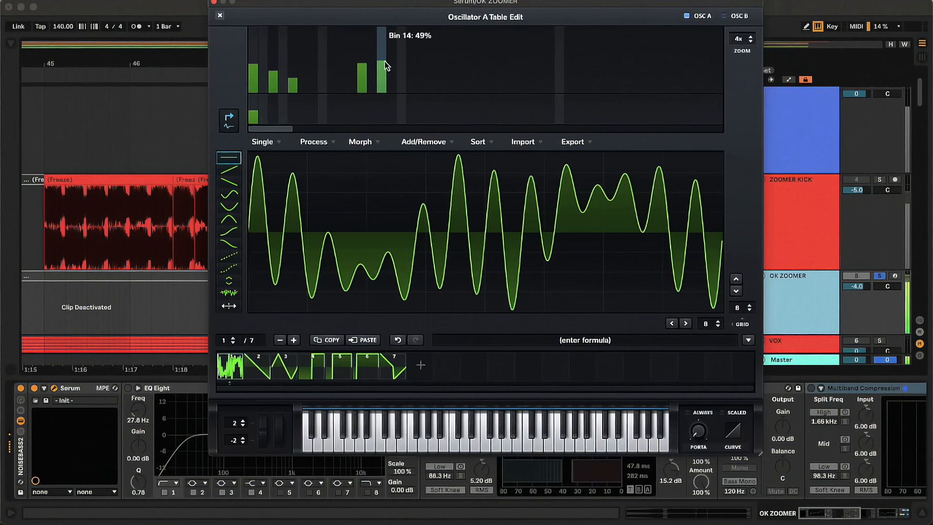
mouse_move(385, 65)
left_mouse_down()
mouse_move(383, 100)
mouse_move(287, 94)
mouse_move(272, 103)
left_mouse_up()
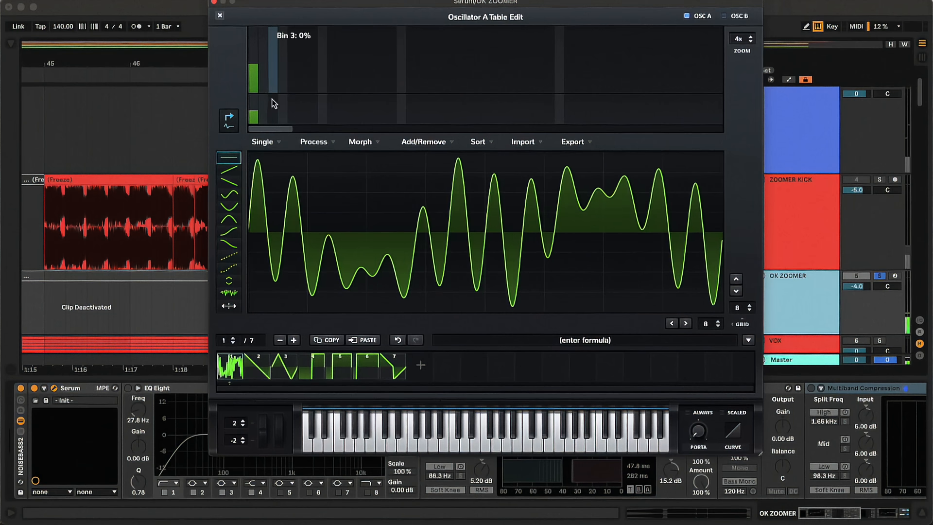
left_click(254, 46)
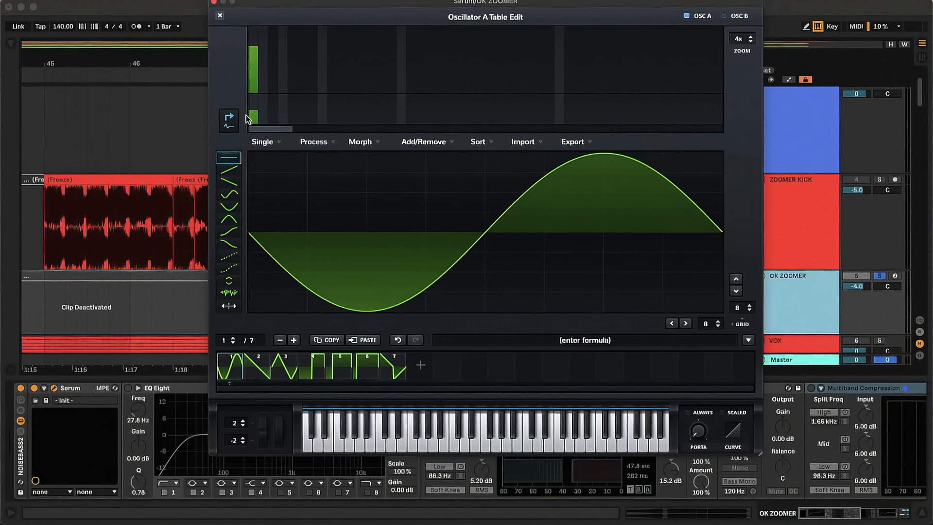
Shift bin 1's phase slightly and add mid-level harmonics at bins 3, 5, 12 and 14 in frame 1.
mouse_move(256, 115)
left_mouse_down()
mouse_move(254, 108)
mouse_move(256, 123)
mouse_move(256, 113)
left_mouse_up()
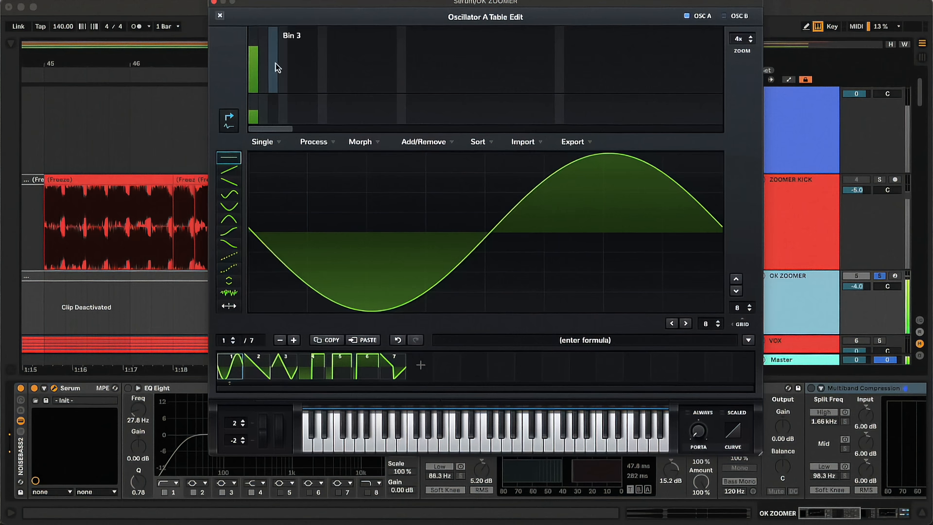
left_click(276, 66)
left_click(295, 68)
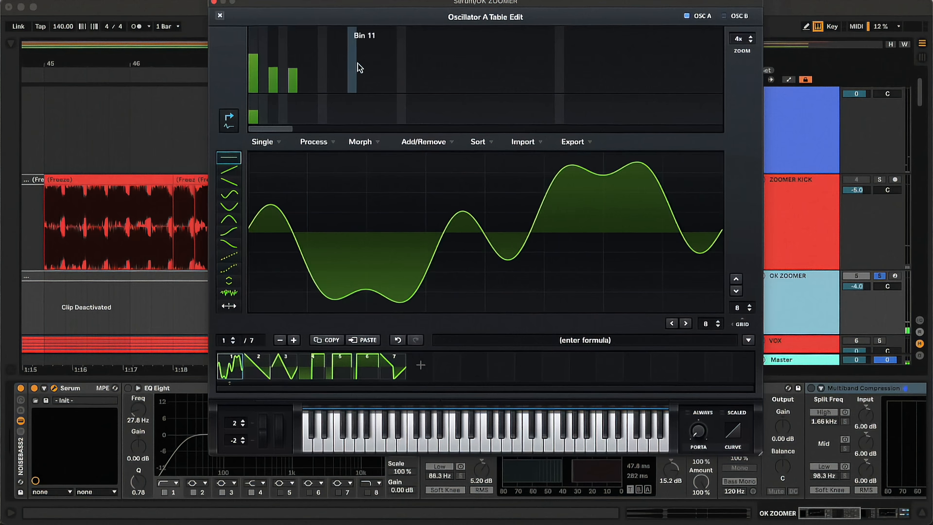
left_click(362, 66)
left_click(382, 65)
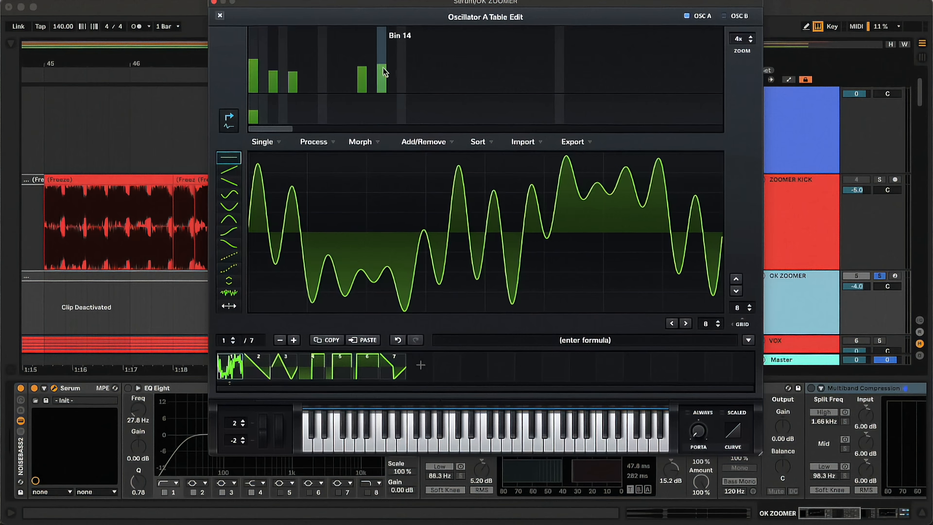
Add small phase shifts to bins 12 and 14 in frame 1 of oscillator A's wavetable.
left_click(383, 104)
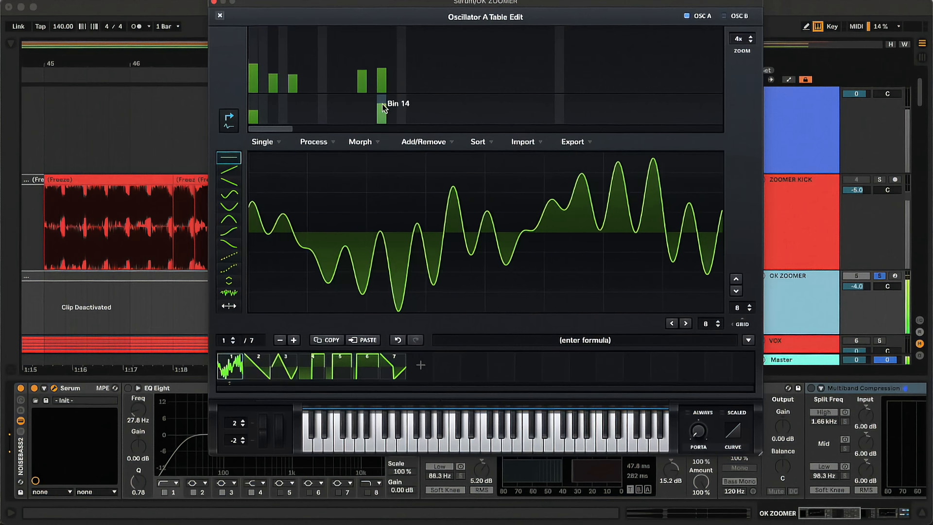
left_click(364, 107)
left_click(362, 115)
left_click(382, 117)
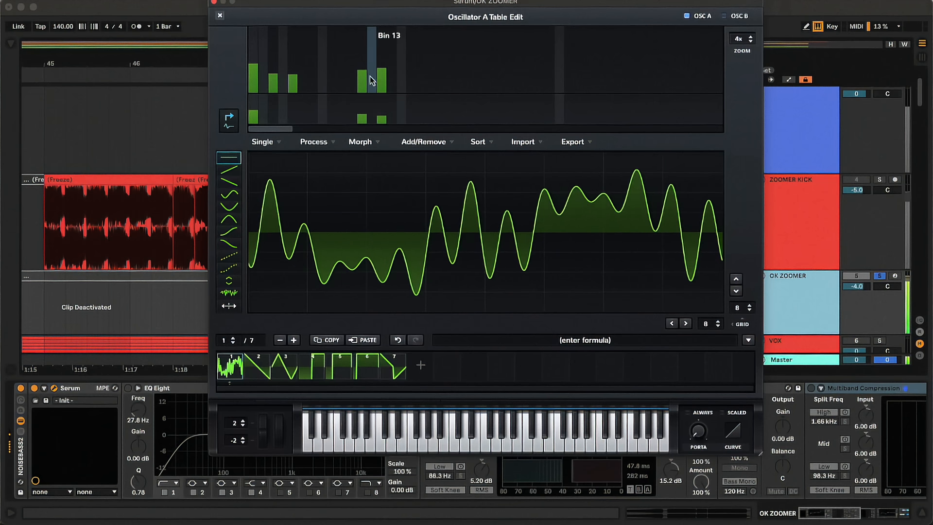
left_click(384, 76)
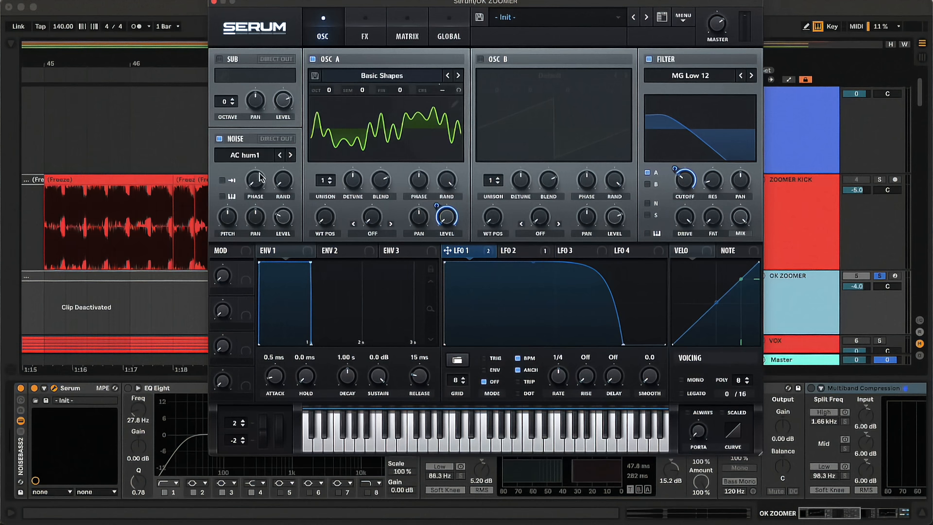
Load the AlphaNz analog noise, route it through the filter and assign LFO 1 to modulate the noise level.
left_click(255, 158)
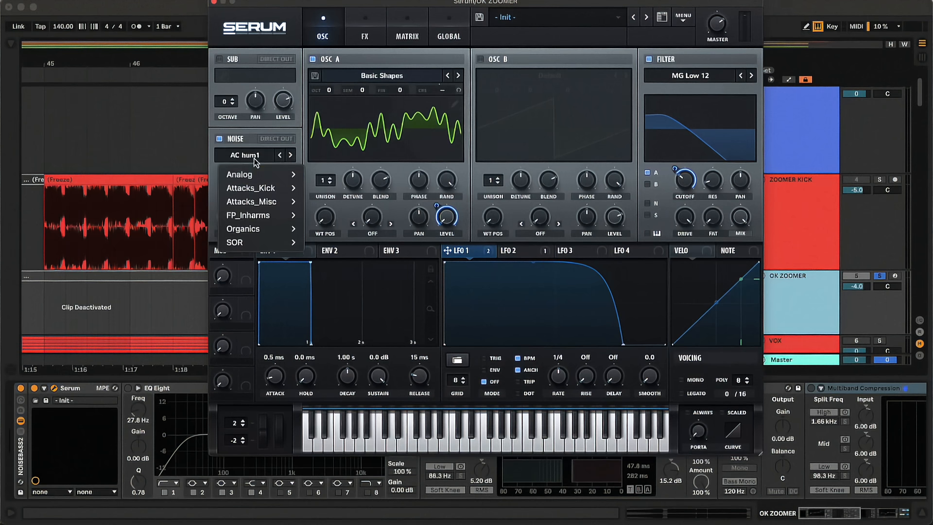
mouse_move(258, 178)
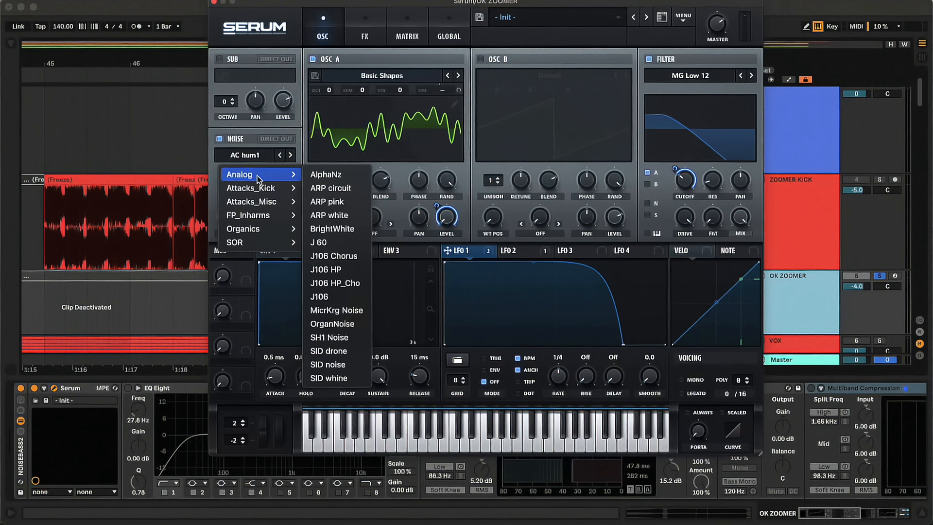
left_click(326, 175)
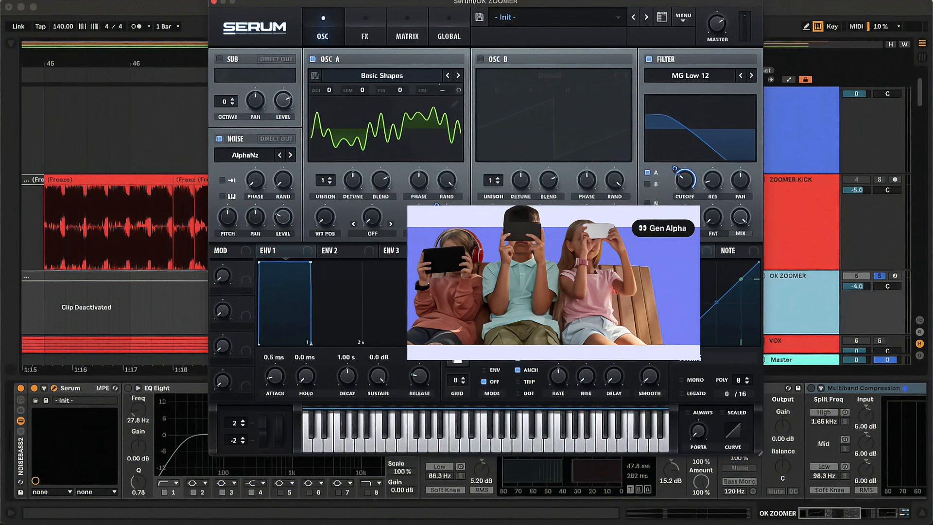
left_click_drag(470, 251, 283, 217)
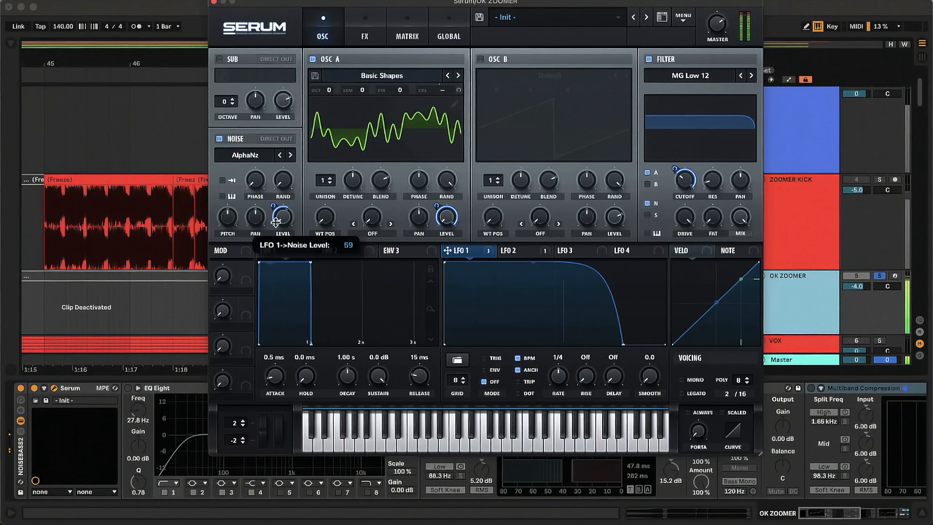
left_click_drag(273, 227, 274, 228)
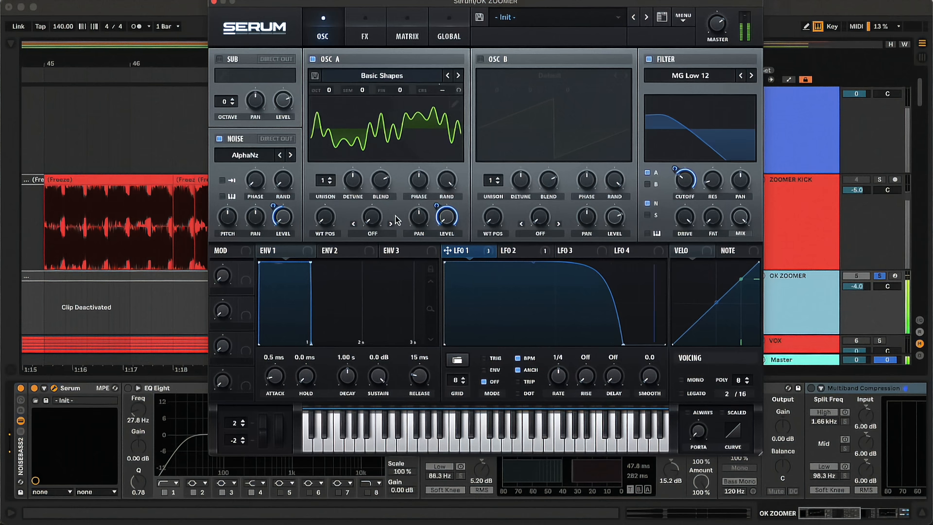
Enable the Hyper/Dimension effect with a Hyper mix of about 31% and Tube distortion with LFO 1 modulating its drive.
left_click(372, 38)
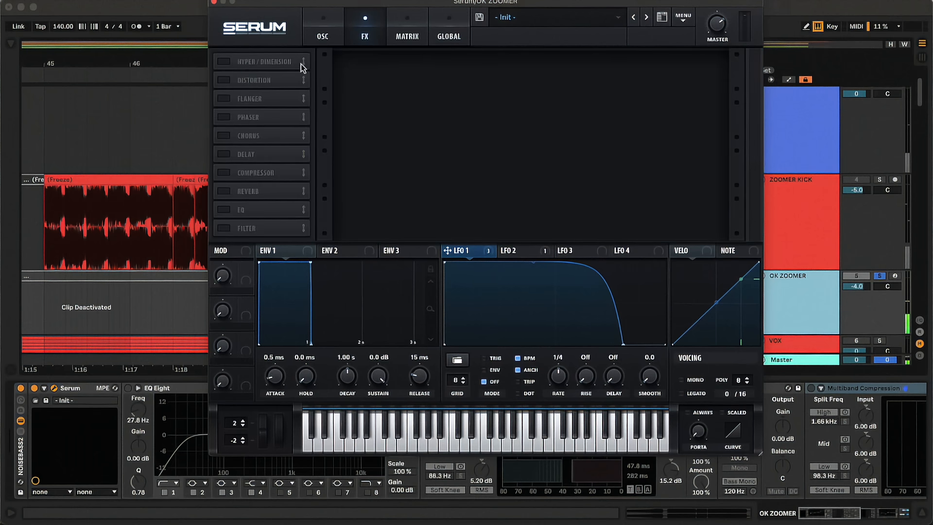
left_click(225, 62)
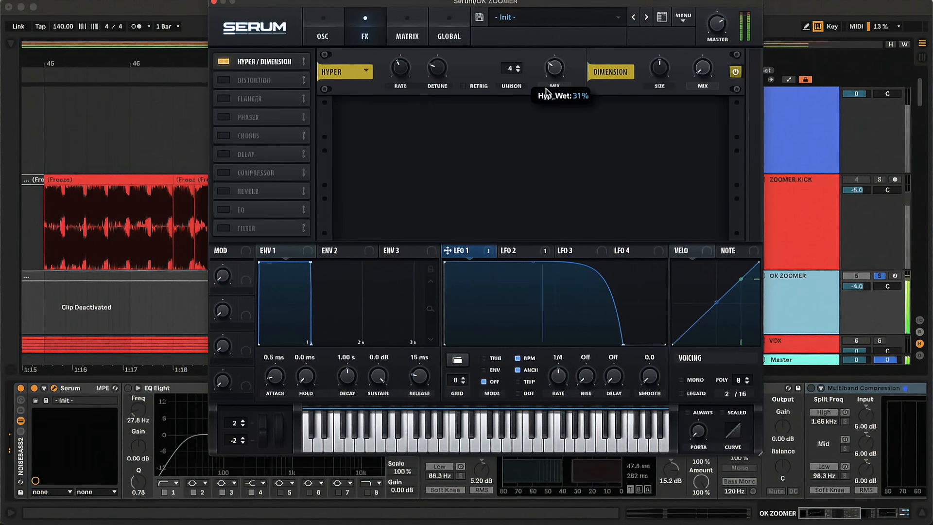
left_click(224, 81)
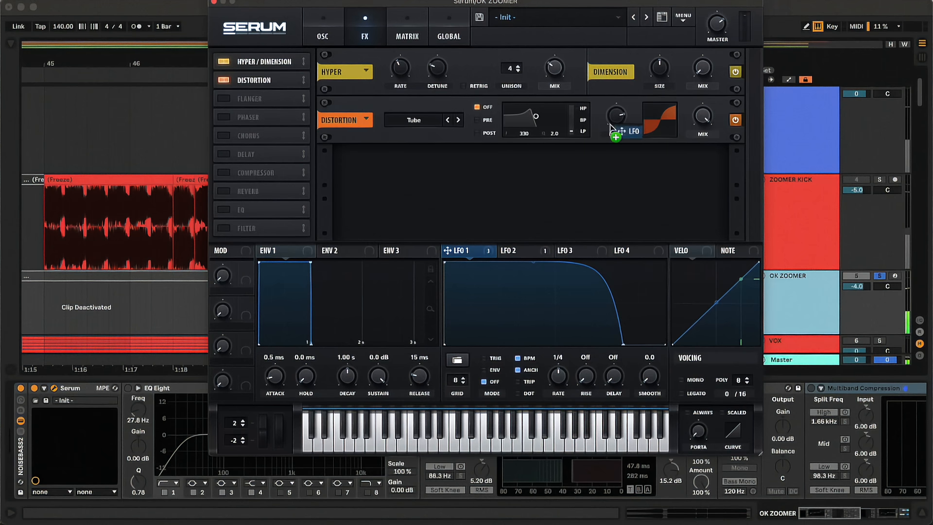
left_click_drag(606, 108, 622, 115)
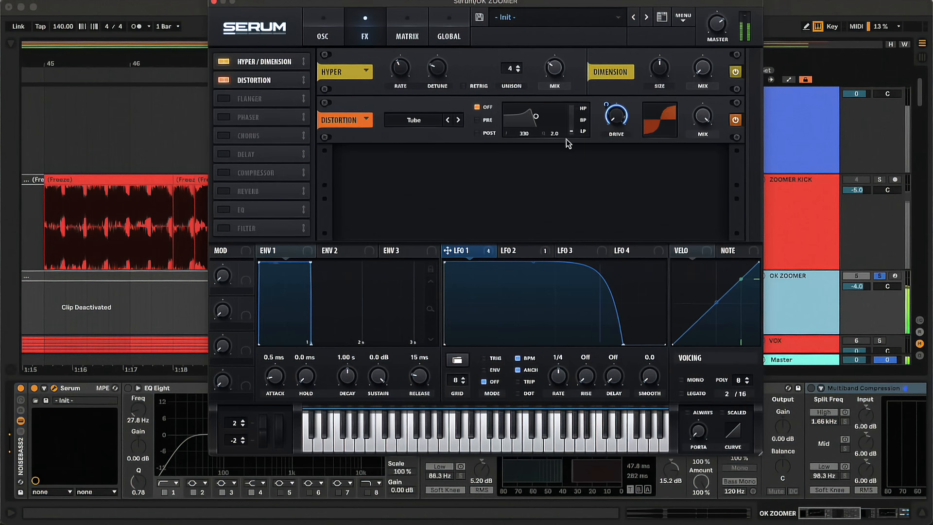
Put the distortion's filter in Pre mode as a high-pass at 25 Hz with Q 0.4, and close the synth window.
left_click(478, 122)
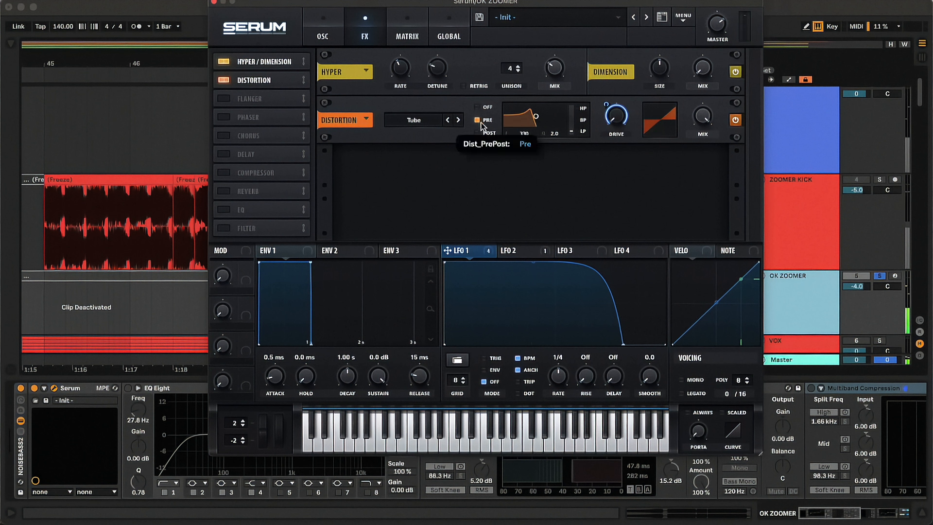
left_click_drag(572, 130, 580, 11)
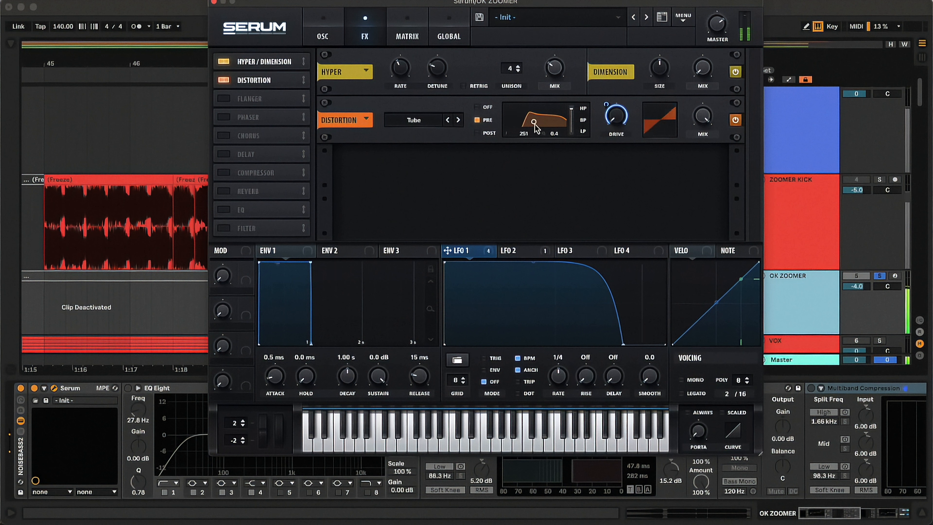
left_click(215, 2)
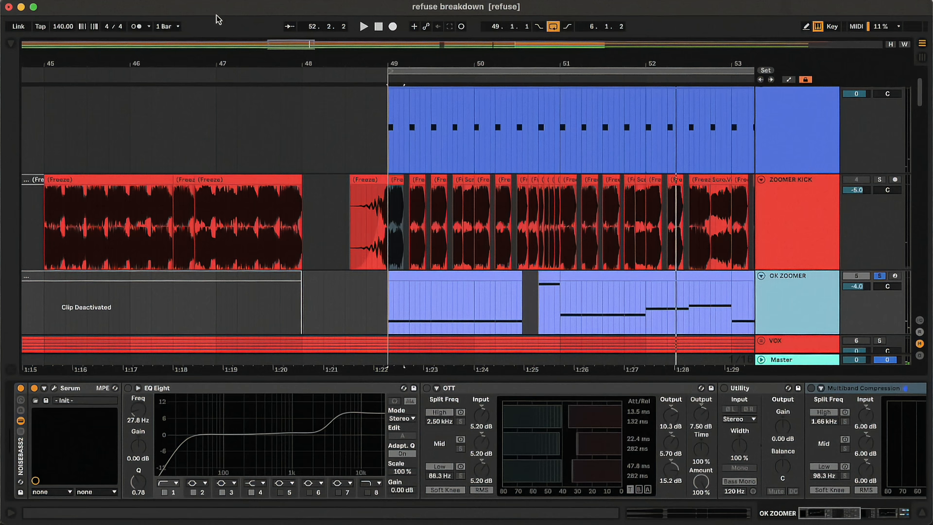
Turn on the first EQ Eight, OTT and Utility one by one in the OK ZOOMER chain, auditioning the sound in between.
left_click(173, 387)
key("space")
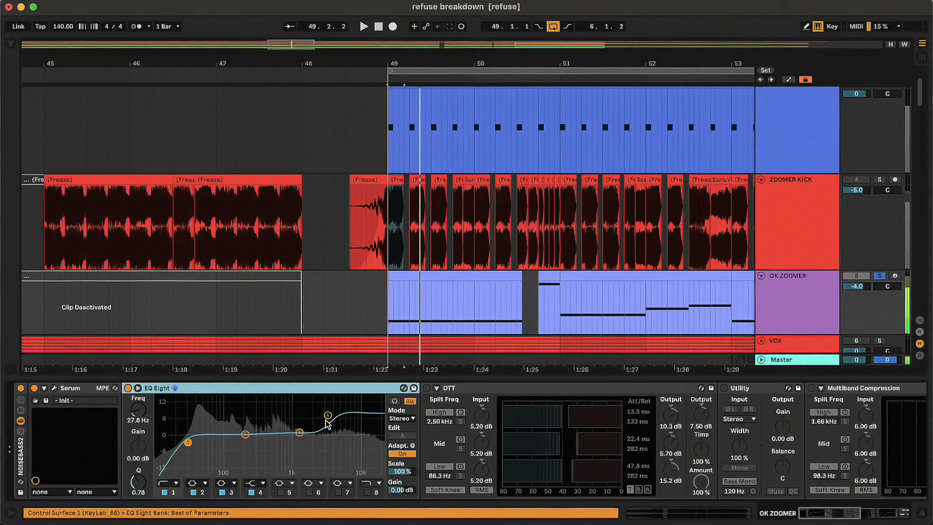
left_click(427, 387)
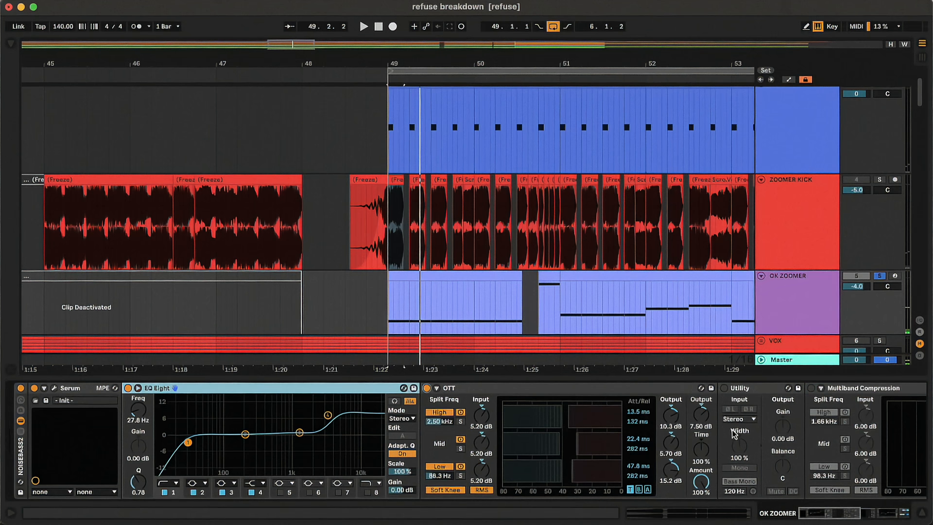
key("space")
key("space")
left_click(724, 388)
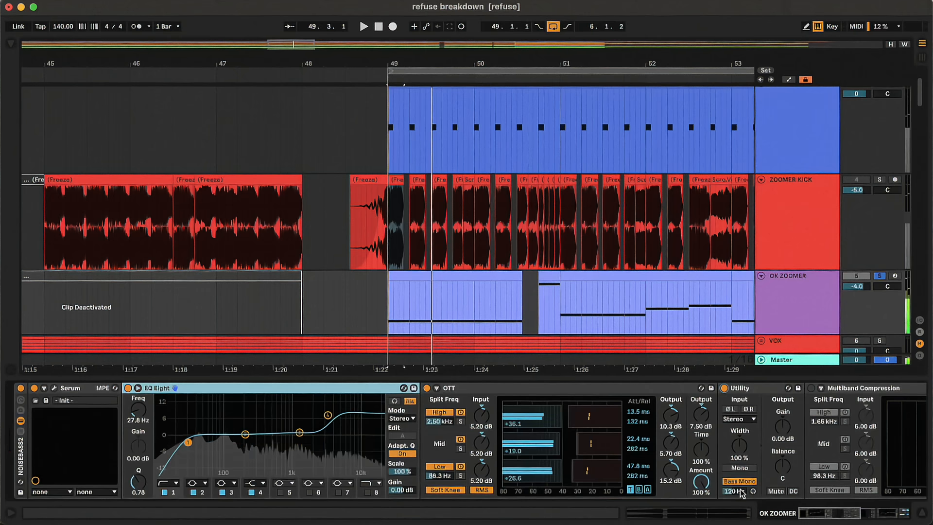
key("space")
Turn on Multiband Compression, the second EQ Eight and phat v3.1 at the end of the OK ZOOMER chain.
left_click_drag(847, 521, 869, 518)
left_click(543, 388)
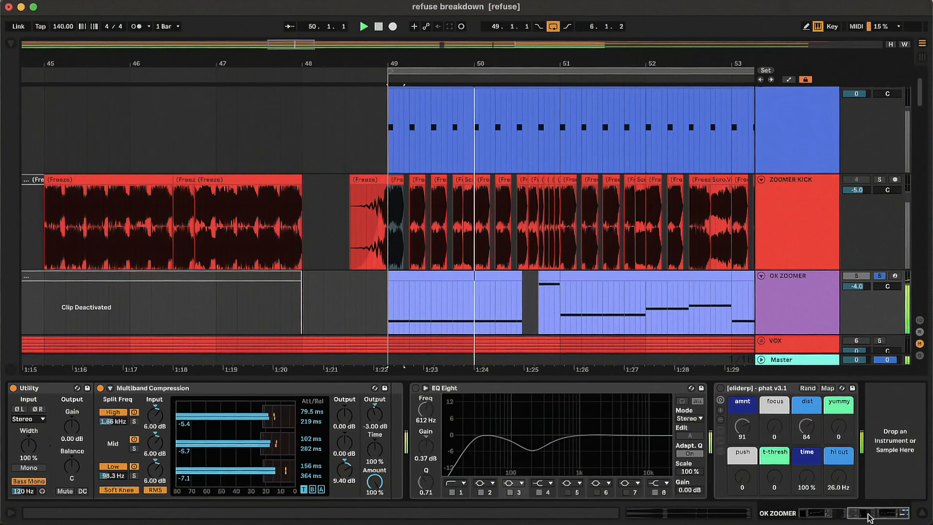
left_click(416, 388)
left_click(770, 397)
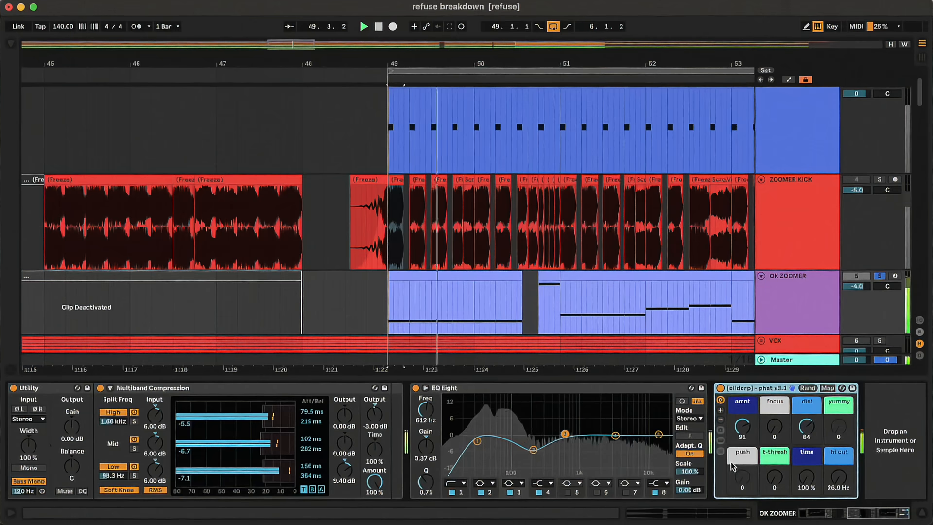
Take OK ZOOMER out of solo, select the track and audition it before stopping playback.
left_click(818, 293)
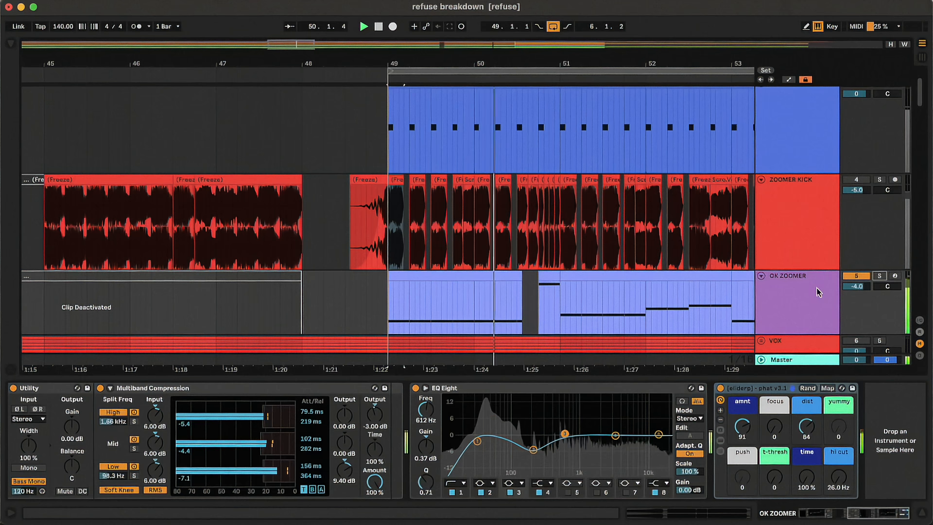
left_click(795, 296)
key("space")
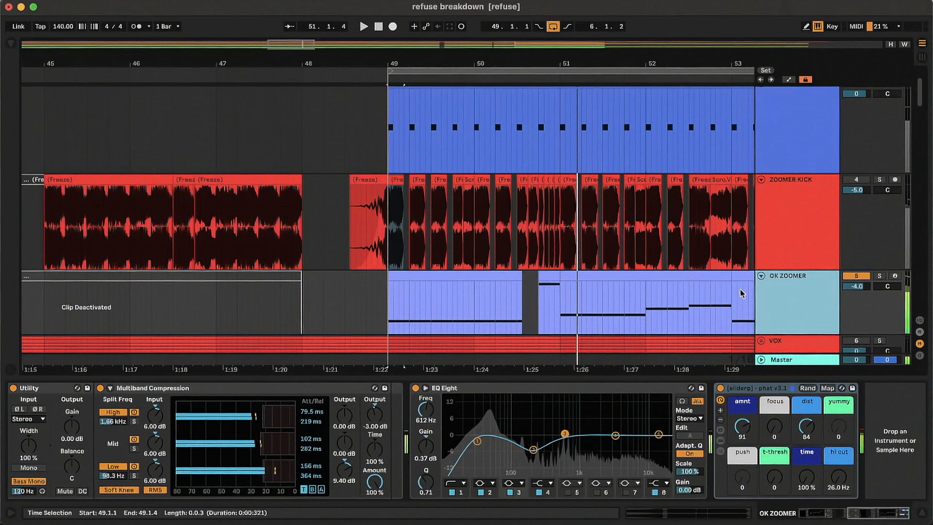
Solo the ZOOMER KICK track, listen to its frozen clips from bar 49 and take it out of solo.
left_click(824, 228)
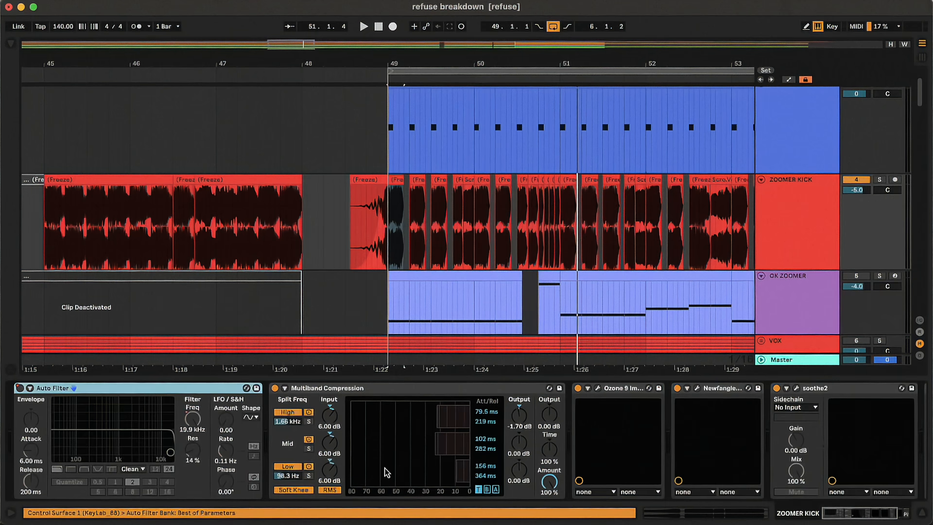
left_click(397, 181)
scroll(398, 181, "up", 5)
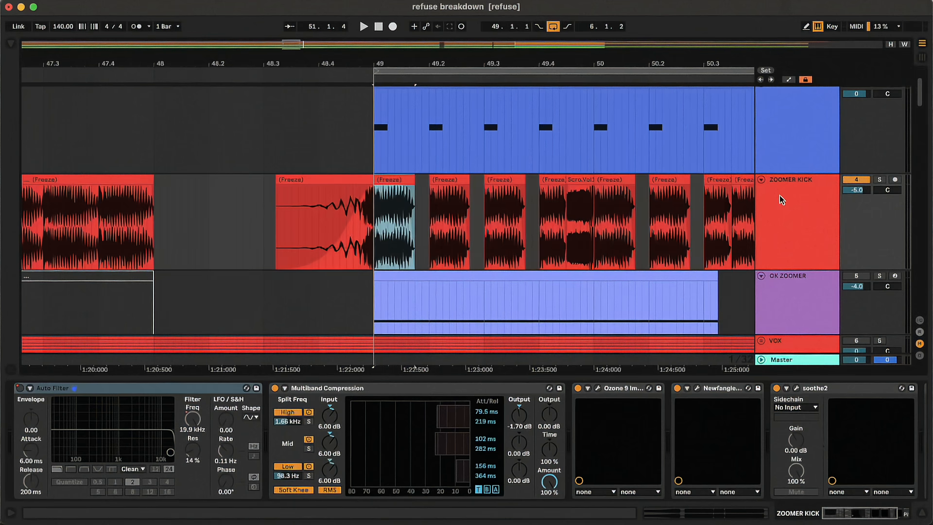
left_click(880, 181)
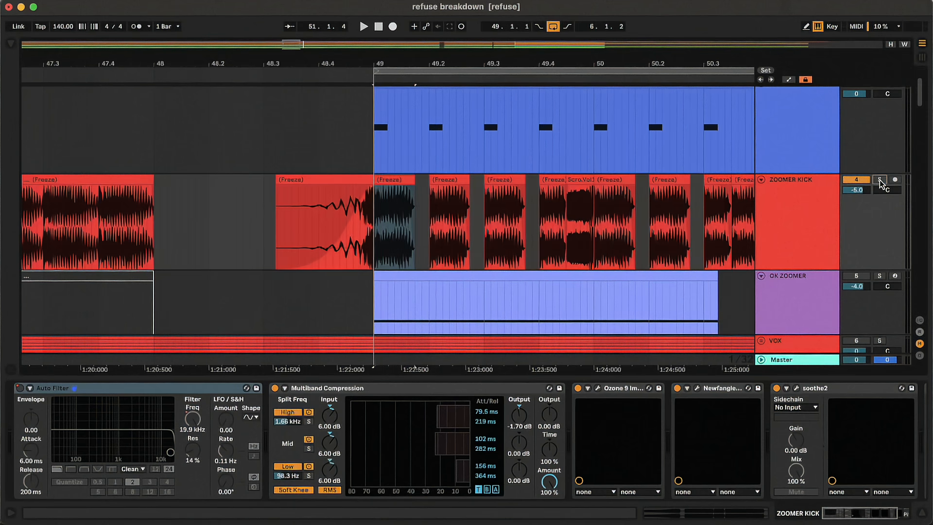
key("space")
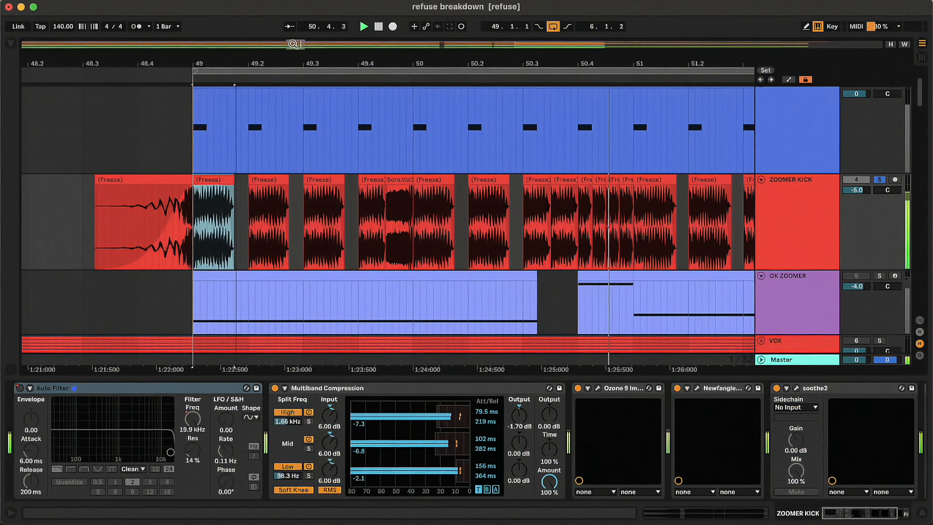
left_click(881, 180)
left_click(810, 208)
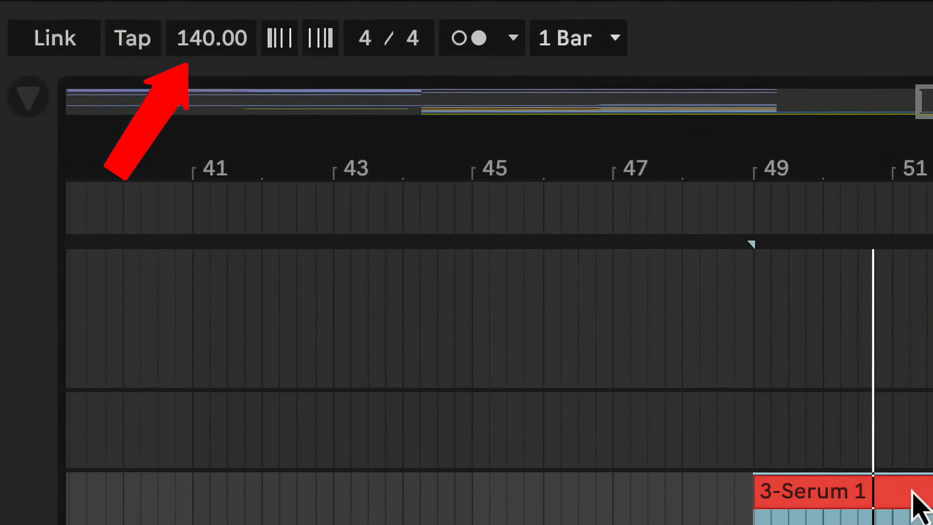
Set the tempo of the project with the INTERNET CIRCA 2004 track to 170 BPM and audition the part.
key("space")
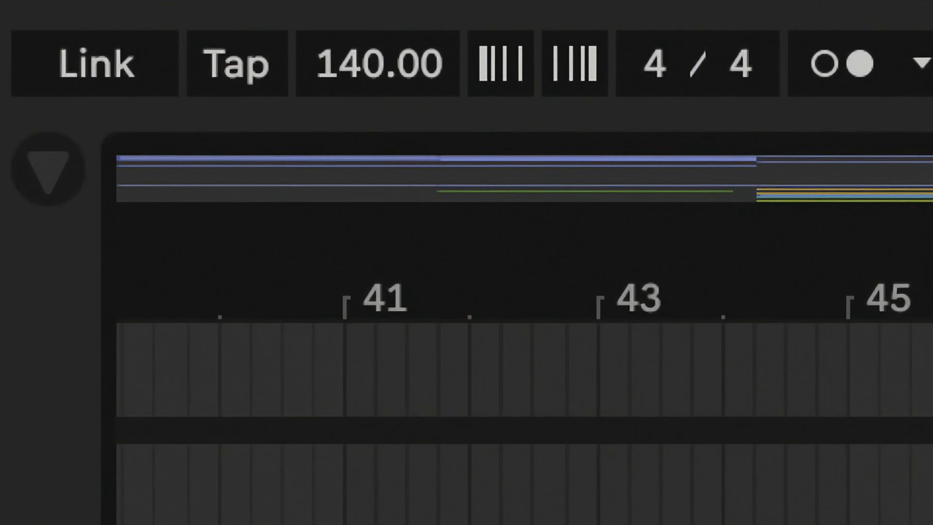
left_click(453, 68)
type("170")
key("Return")
key("space")
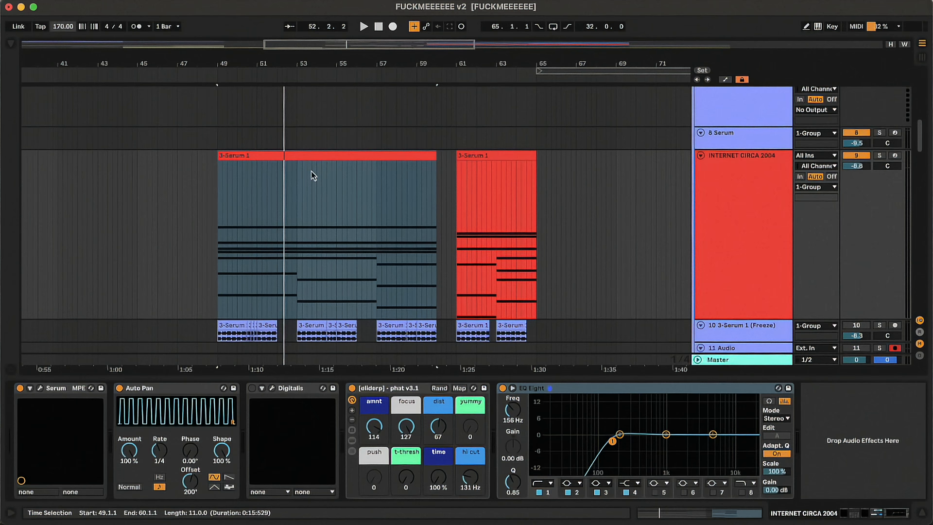
Turn on the Digitalis effect in the INTERNET CIRCA 2004 chain and open its interface.
left_click(252, 388)
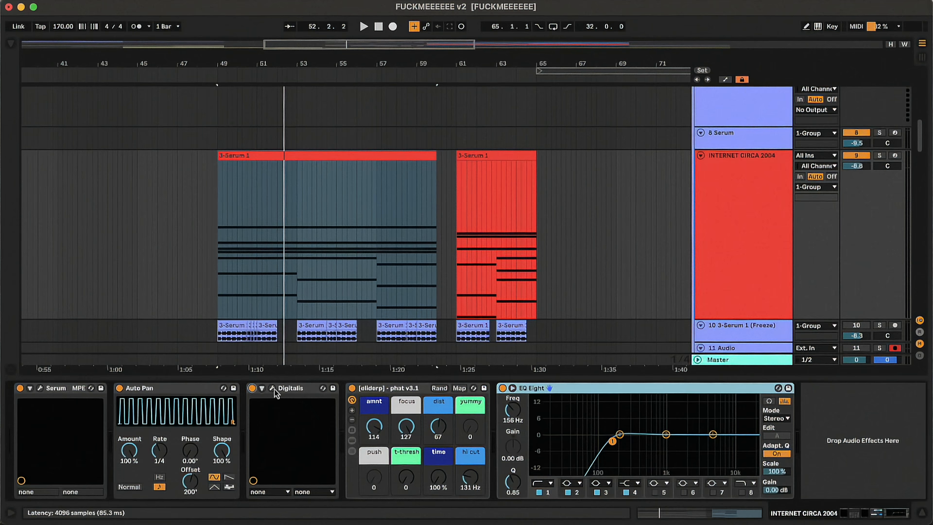
left_click(270, 390)
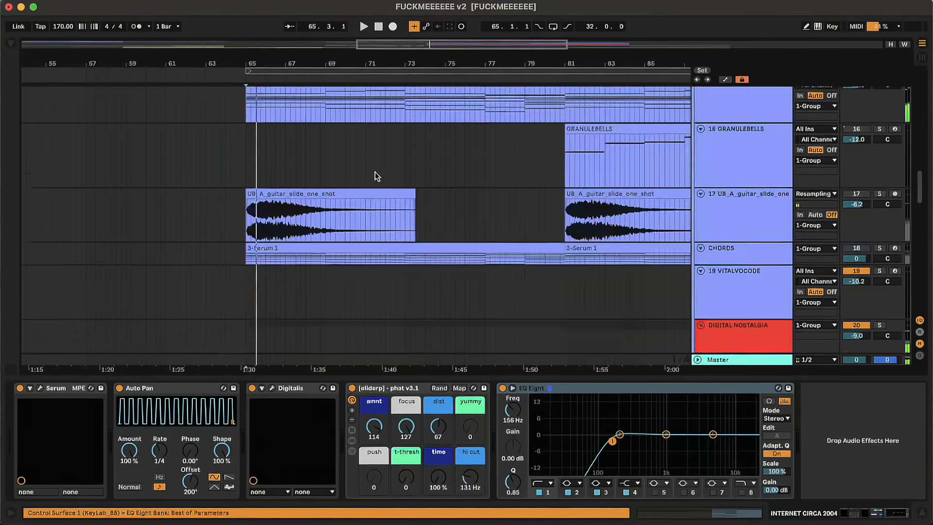
Select track 21 in the DIGITAL NOSTALGIA group and solo it to hear the gun-layer percussion sample.
scroll(395, 175, "down", 5)
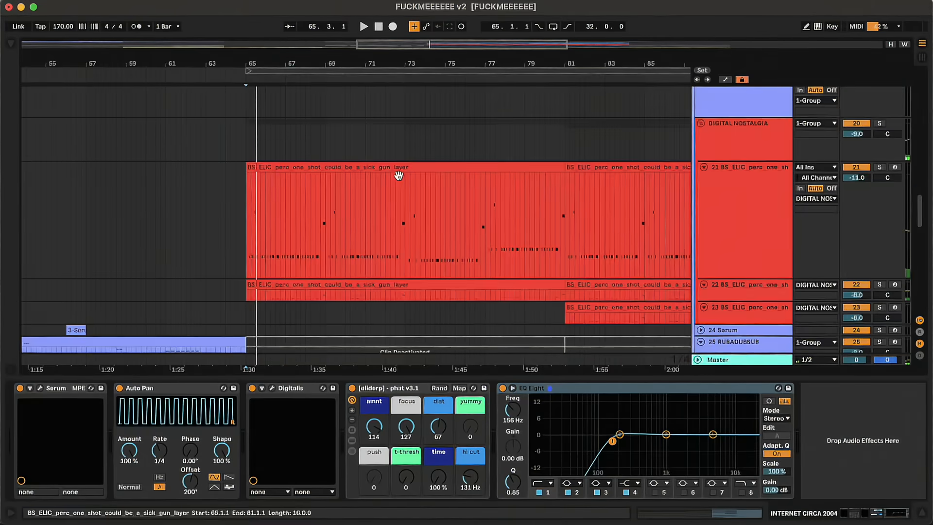
scroll(534, 179, "down", 1)
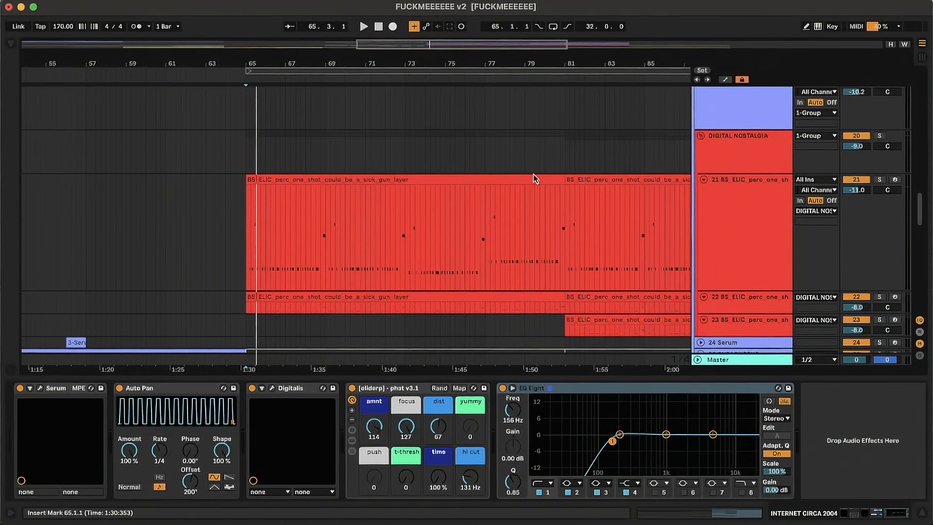
left_click(765, 223)
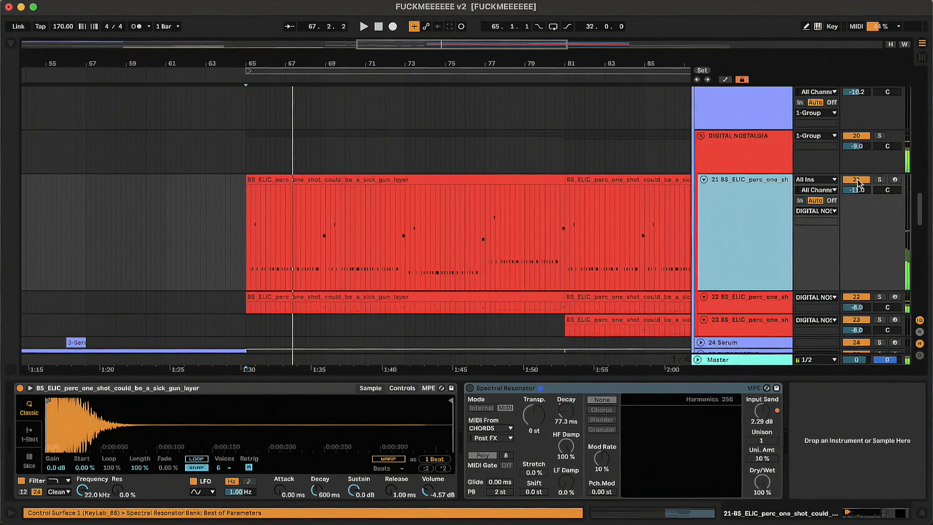
left_click(879, 180)
key("space")
left_click(754, 222)
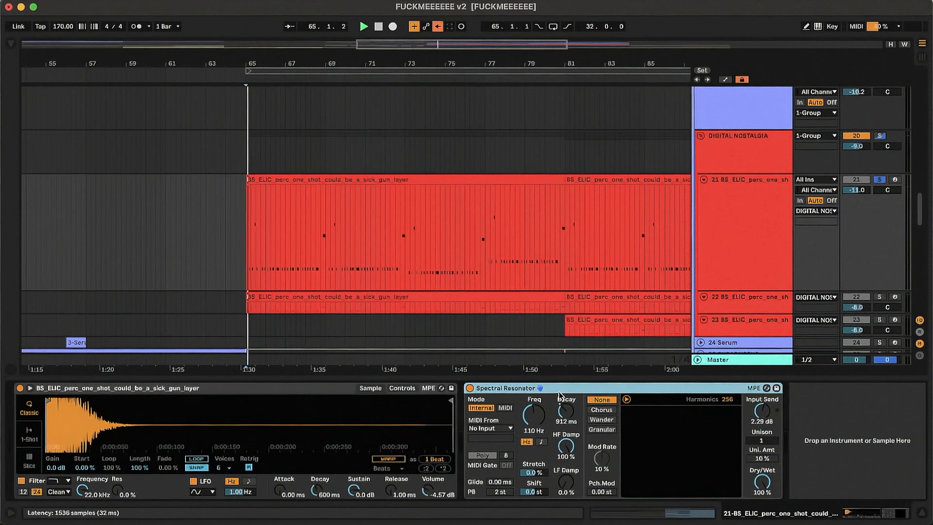
Switch the Spectral Resonator on track 21 to MIDI mode and solo the CHORDS track to hear its part.
left_click_drag(543, 418, 543, 419)
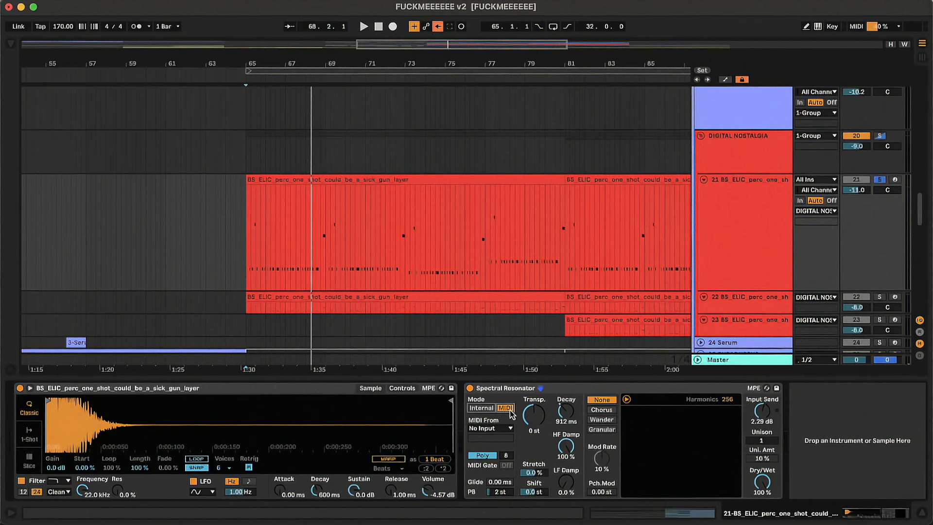
scroll(632, 213, "up", 5)
left_click(755, 206)
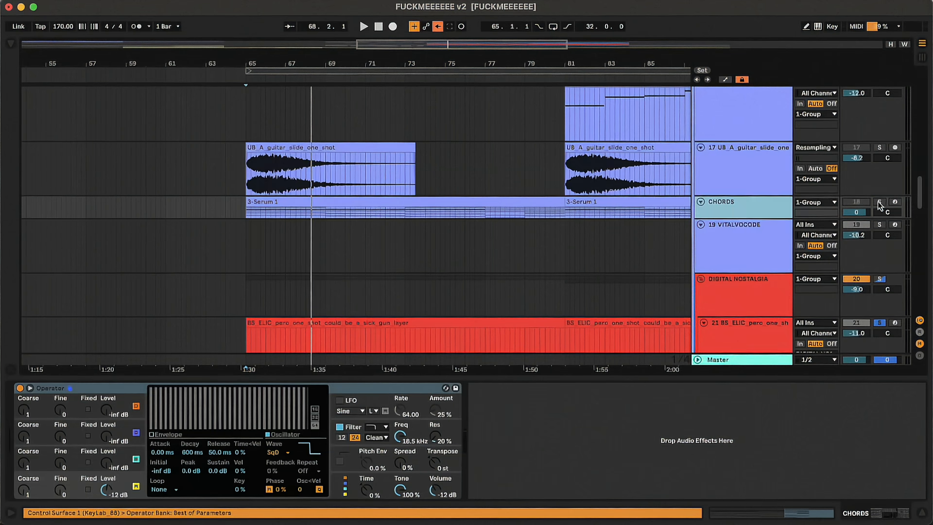
scroll(739, 218, "down", 3)
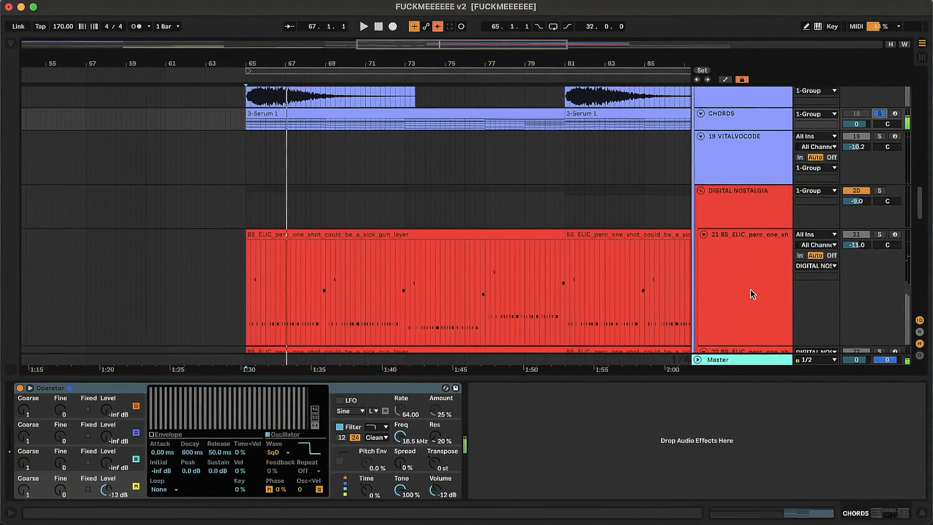
Set the MIDI source of the Spectral Resonator on track 21 to the CHORDS track.
left_click(753, 295)
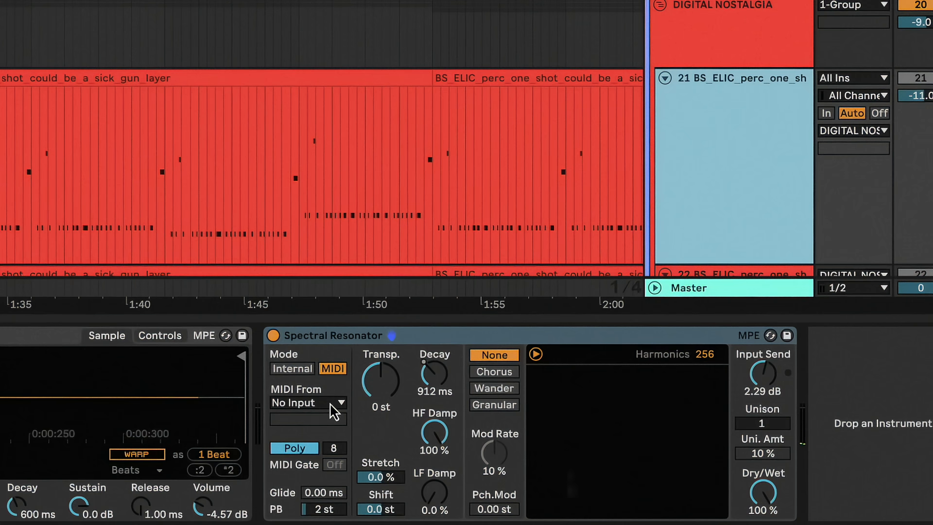
left_click(330, 403)
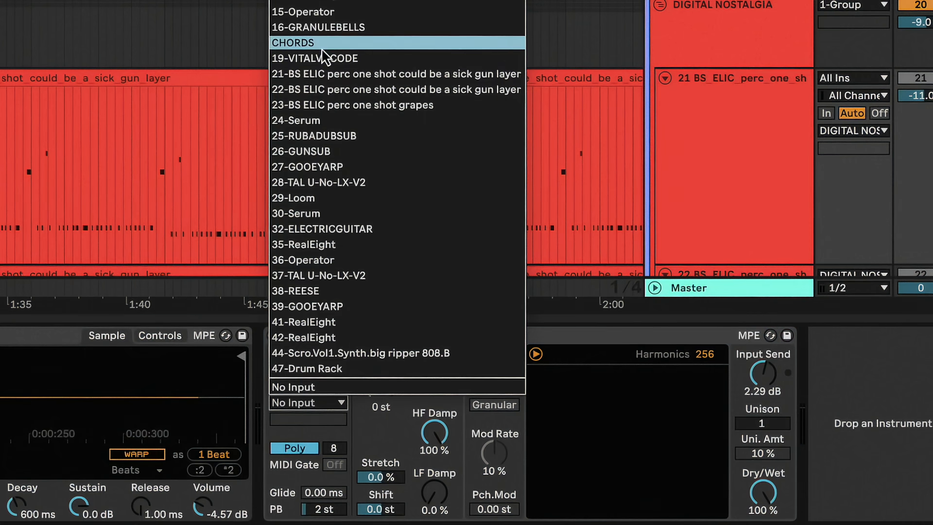
left_click(322, 47)
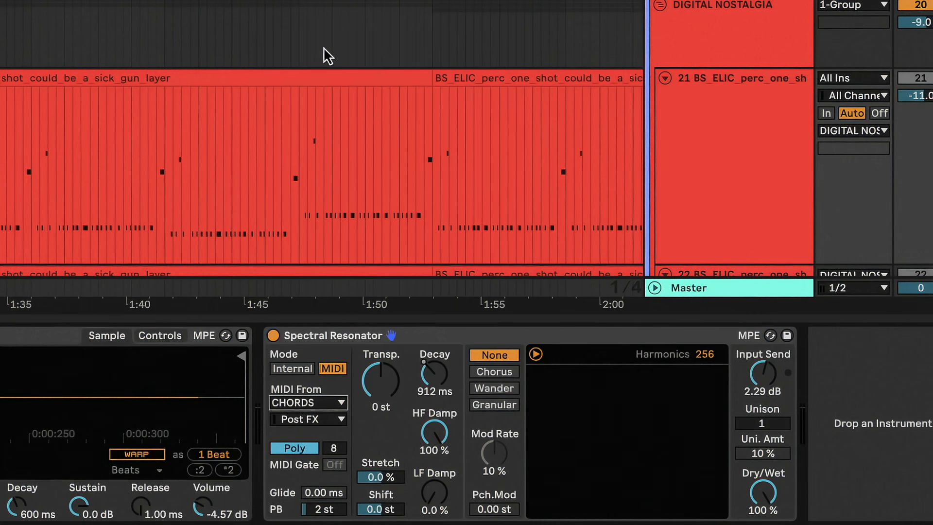
Solo track 21 and play it from bar 65 to hear the percussion sample resonating with the chords.
scroll(483, 102, "down", 1)
left_click(879, 211)
key("space")
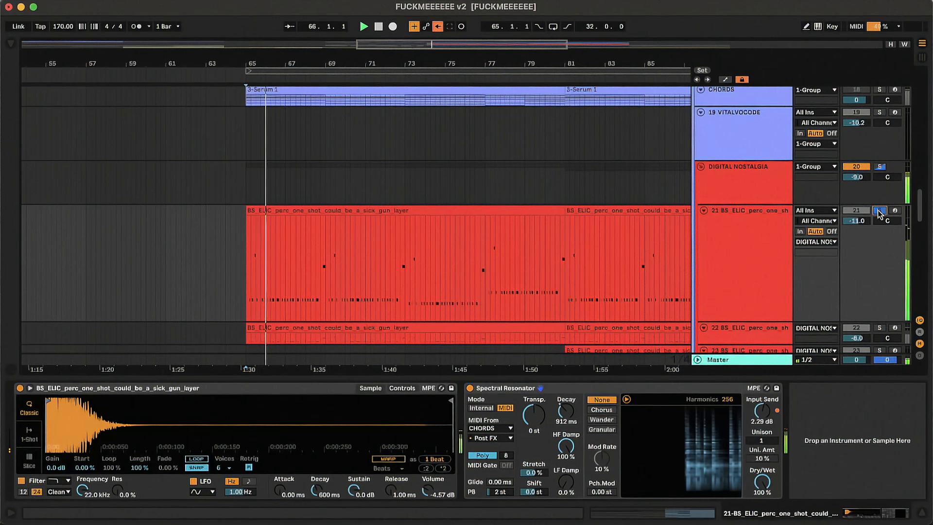
scroll(879, 214, "down", 1)
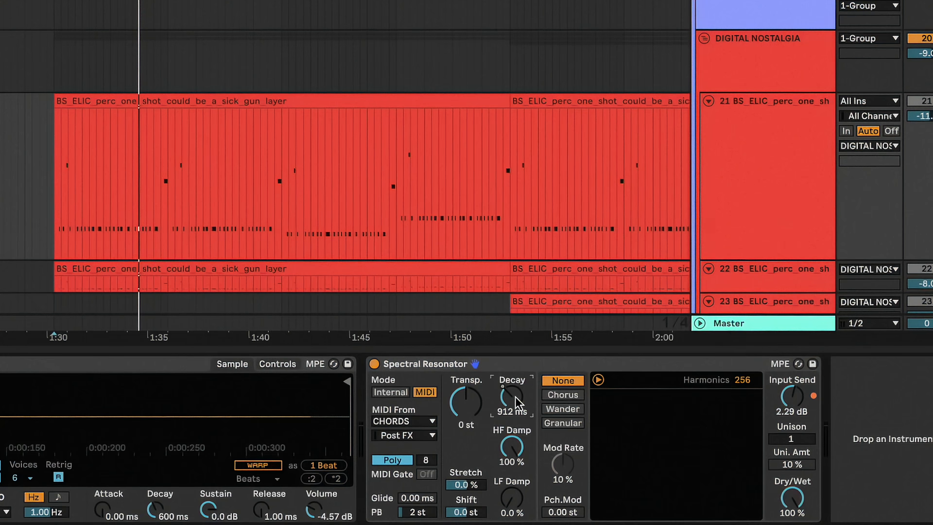
Show the automation lanes and play track 21 to hear the Spectral Resonator's Decay automation.
key("a")
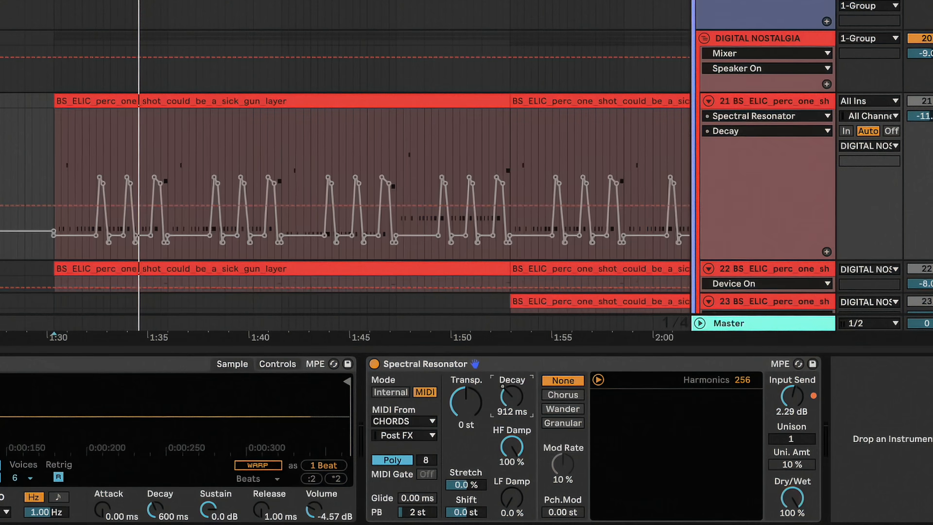
key("space")
scroll(353, 183, "down", 3)
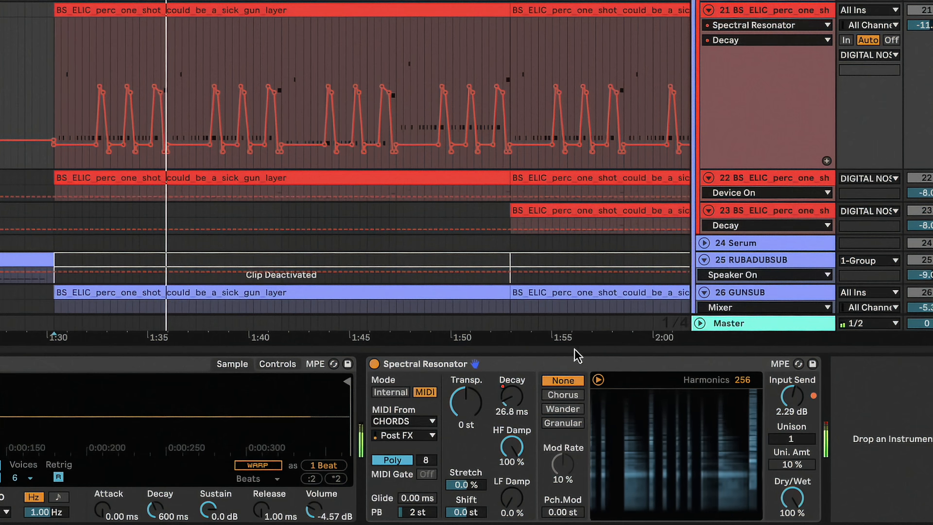
key("space")
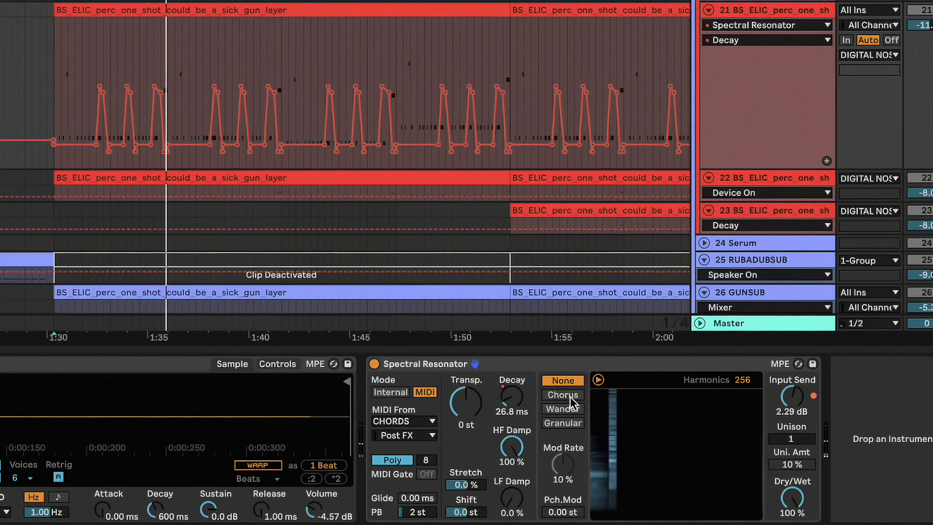
Audition the Spectral Resonator's Chorus, Wander and Granular modulation modes during playback of track 21.
key("space")
left_click(570, 396)
left_click(570, 411)
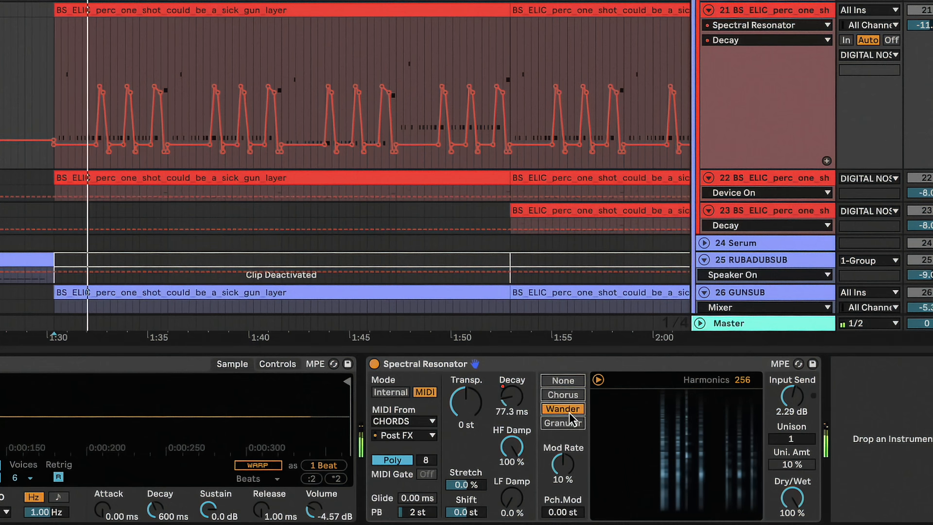
left_click(573, 423)
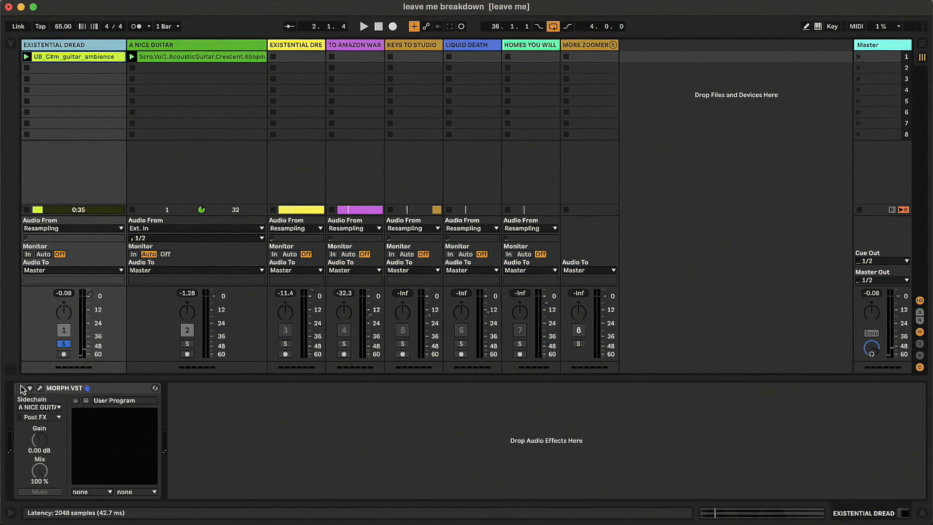
In the leave me breakdown project, turn on MORPH on the EXISTENTIAL DREAD track, open its interface and start playback.
left_click(21, 388)
left_click(40, 387)
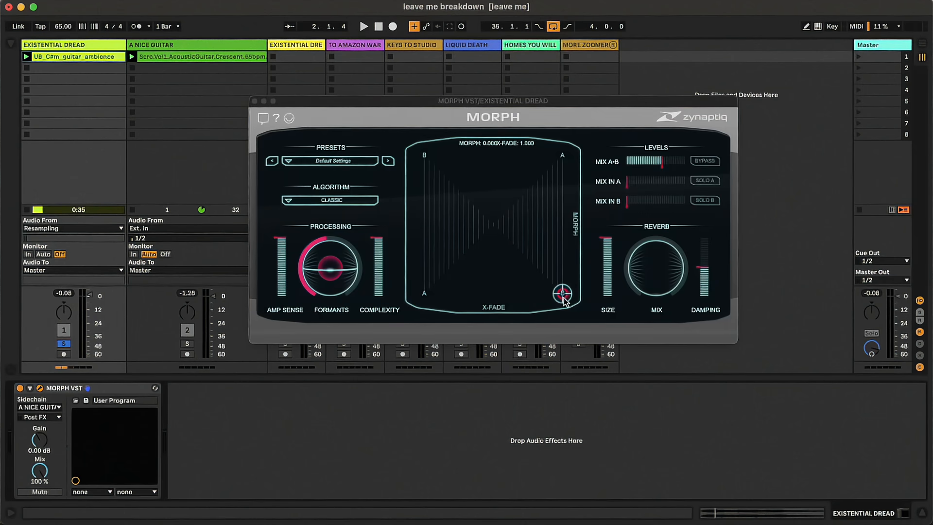
key("space")
Sweep the morph and X-fade point around the MORPH pad, and vary the Formants and reverb Mix while listening.
left_click_drag(564, 299, 525, 288)
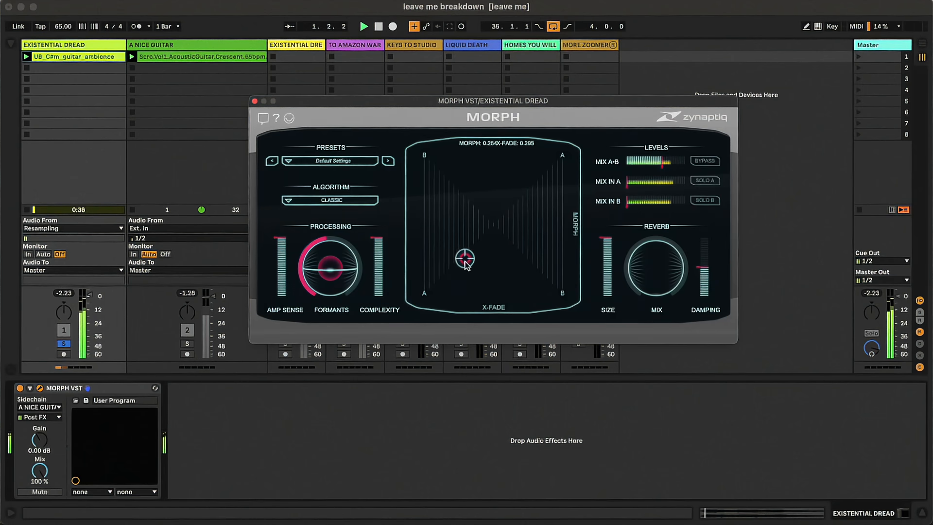
left_click_drag(483, 234, 520, 237)
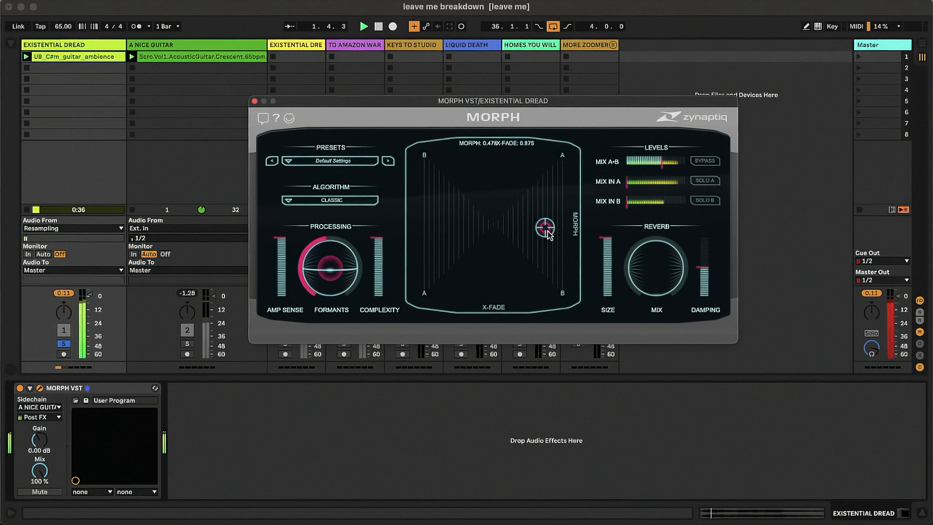
left_click_drag(512, 189, 522, 254)
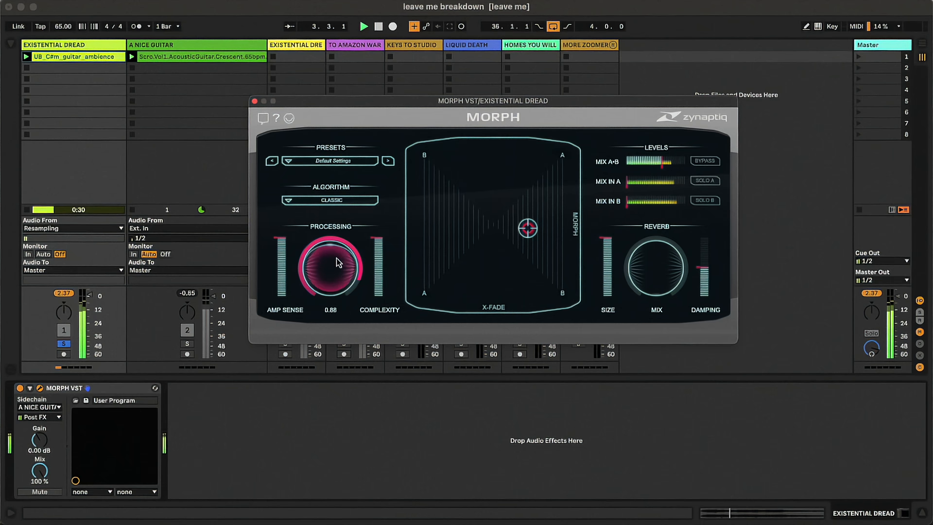
mouse_move(339, 265)
left_mouse_down()
mouse_move(331, 282)
mouse_move(332, 274)
left_mouse_up()
mouse_move(656, 270)
left_mouse_down()
mouse_move(662, 244)
mouse_move(661, 273)
left_mouse_up()
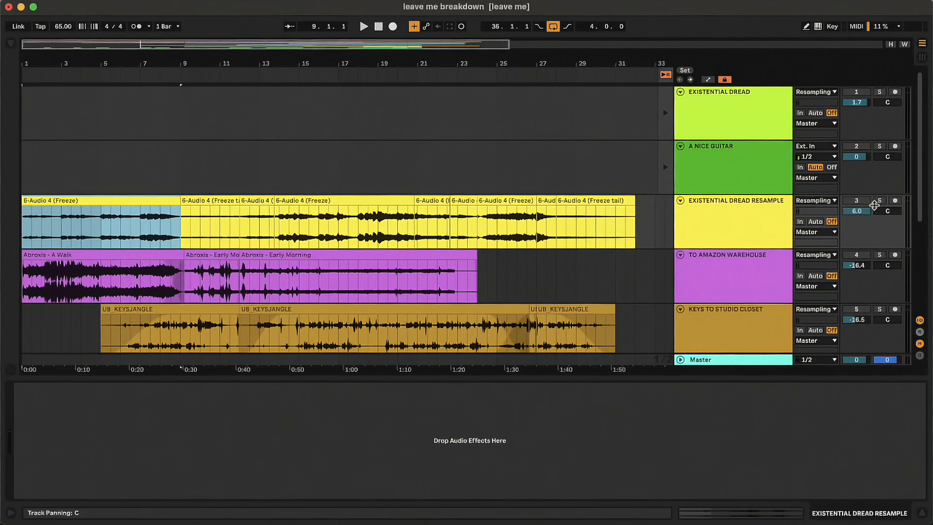
Solo the EXISTENTIAL DREAD RESAMPLE track and the TO AMAZON WAREHOUSE track in turn to audition each layer.
left_click(880, 200)
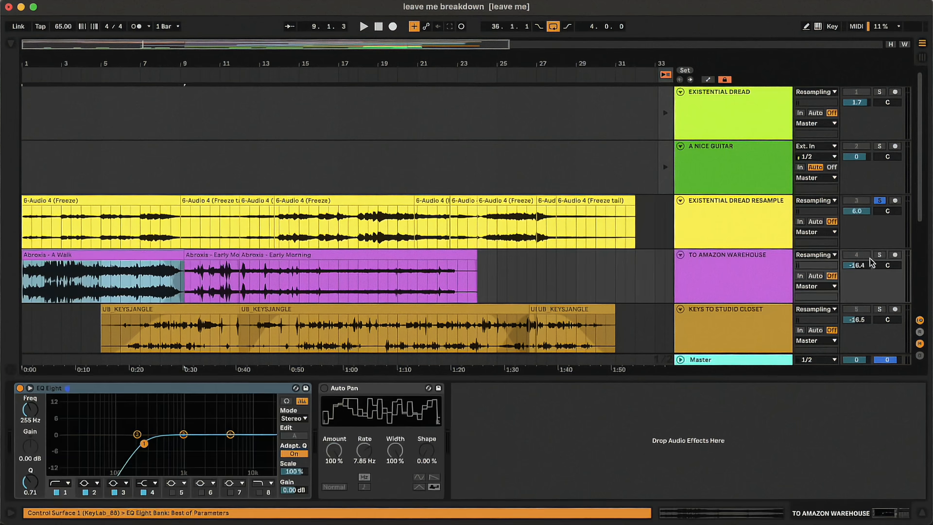
left_click(880, 255)
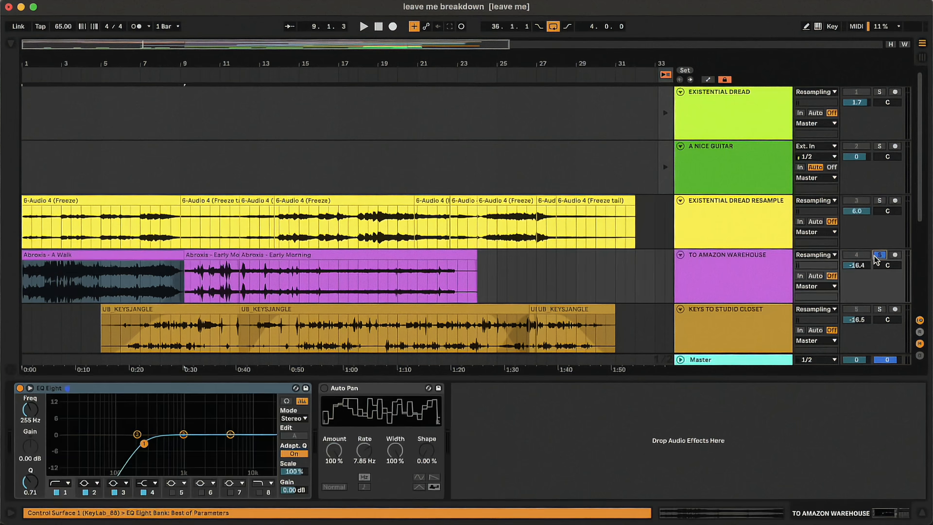
left_click(756, 276)
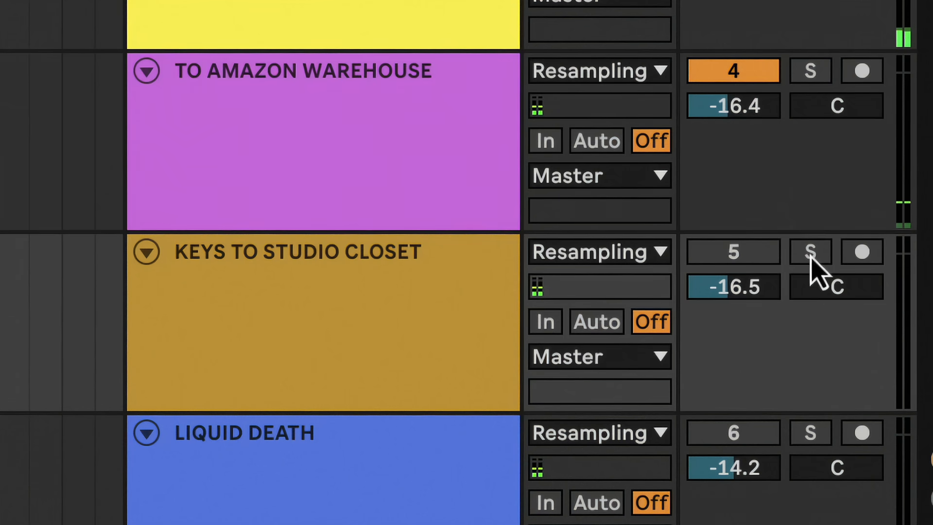
Solo the KEYS TO STUDIO CLOSET, LIQUID DEATH and HOMES YOU WILL NEVER AFFORD tracks in turn to audition each one.
left_click(811, 253)
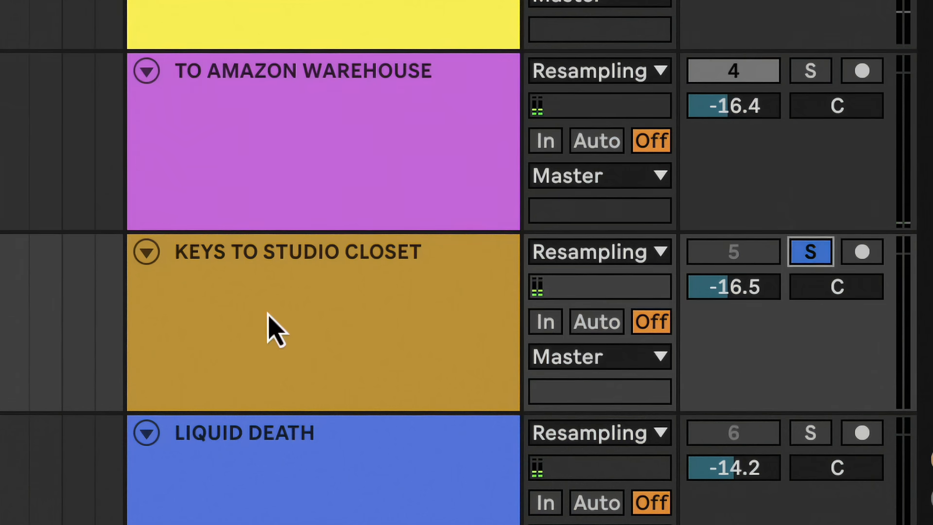
left_click(269, 315)
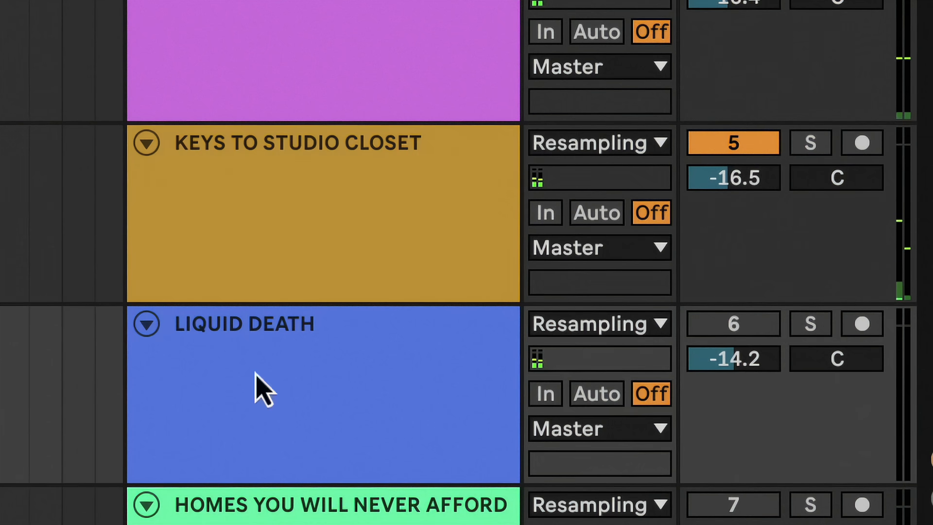
left_click(805, 336)
left_click(229, 421)
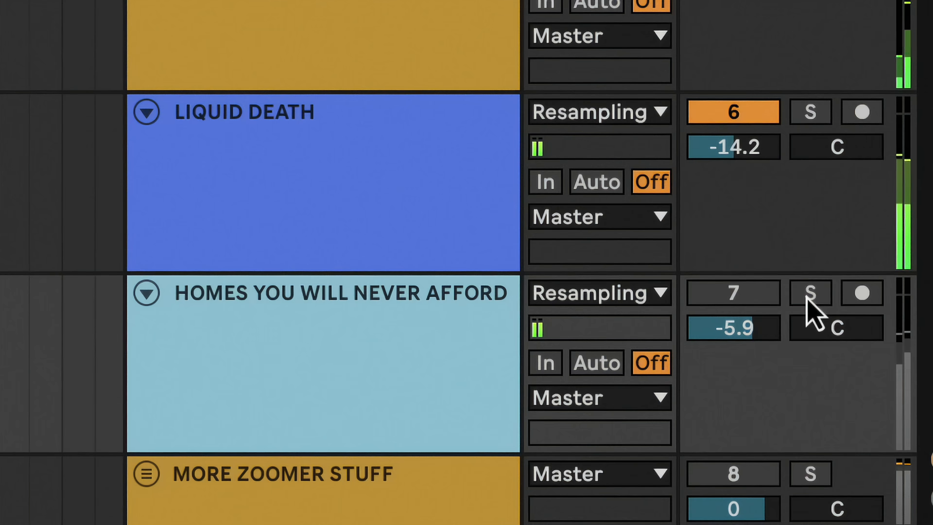
left_click(807, 294)
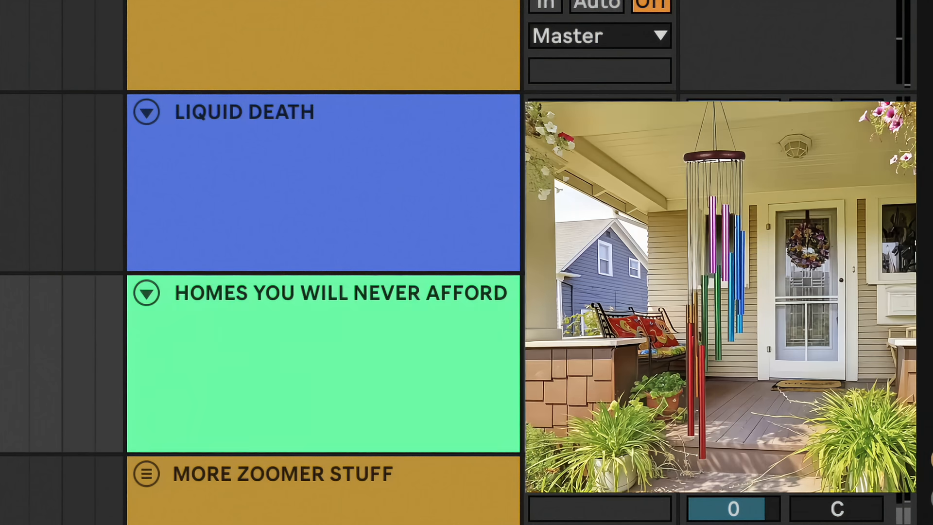